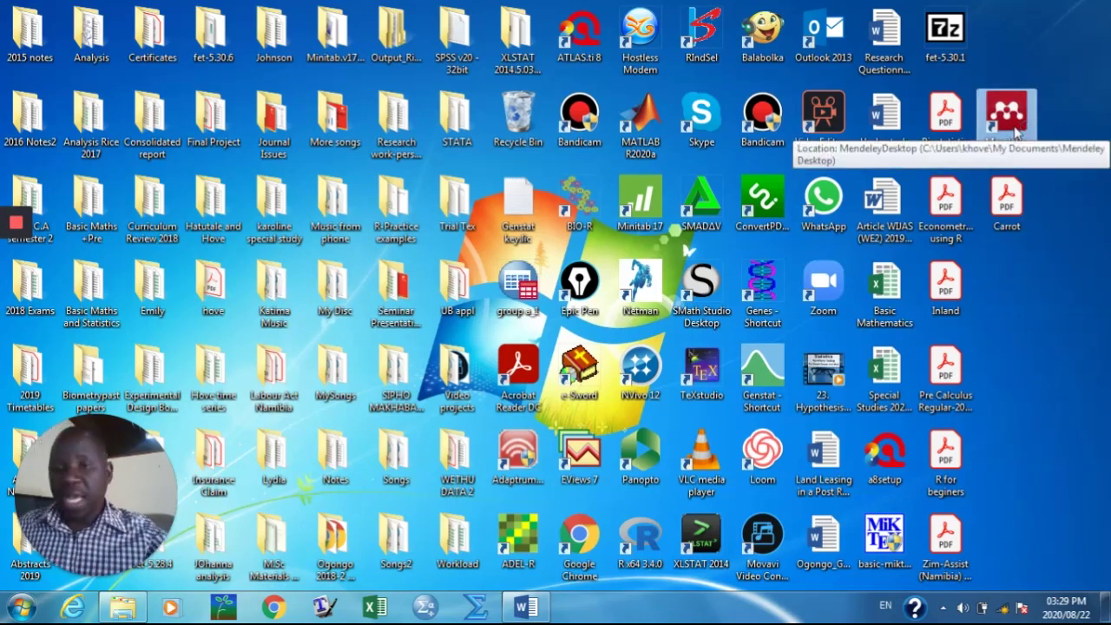
Step: Launch Mendeley Desktop and sign in with the account e-mail and password, keeping Stay signed in ticked
{"action": "double_click", "coordinate": [1007, 117]}
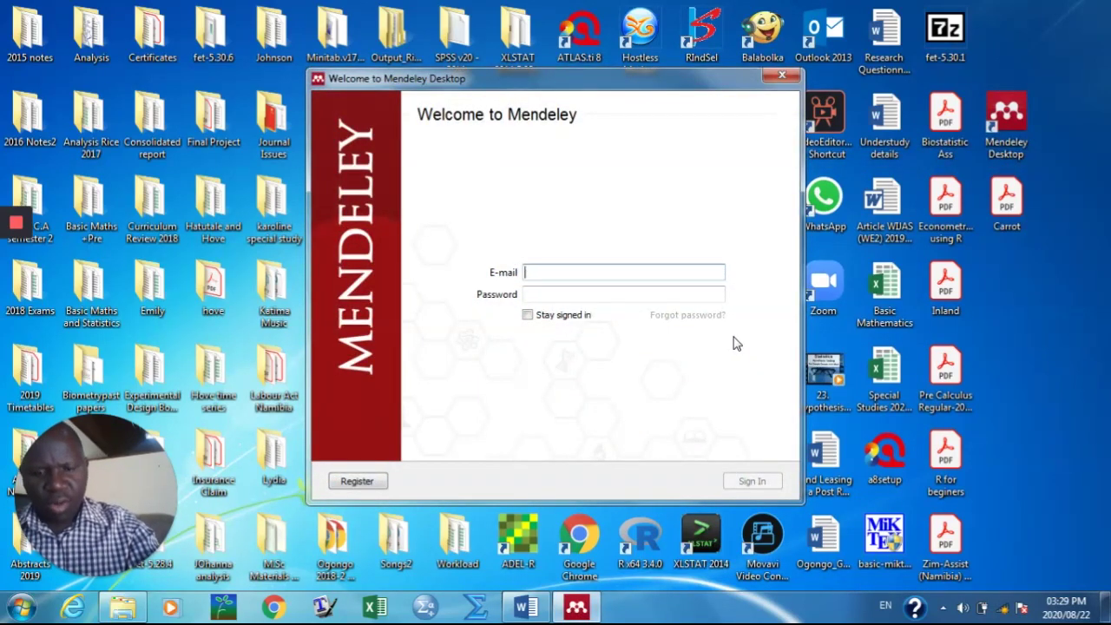
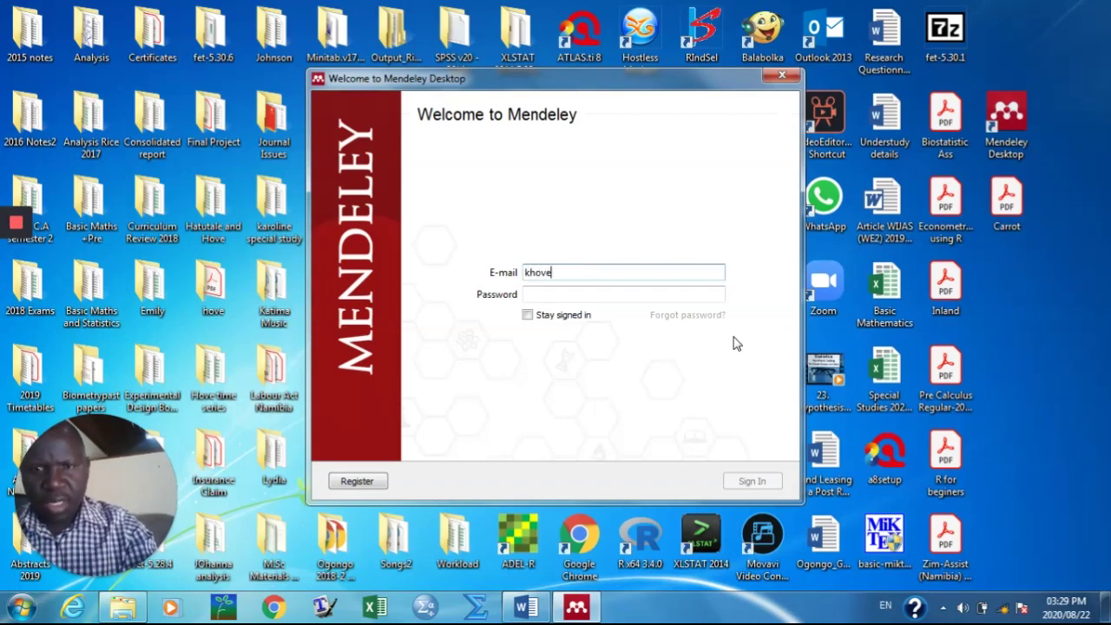
{"action": "left_click", "coordinate": [542, 294]}
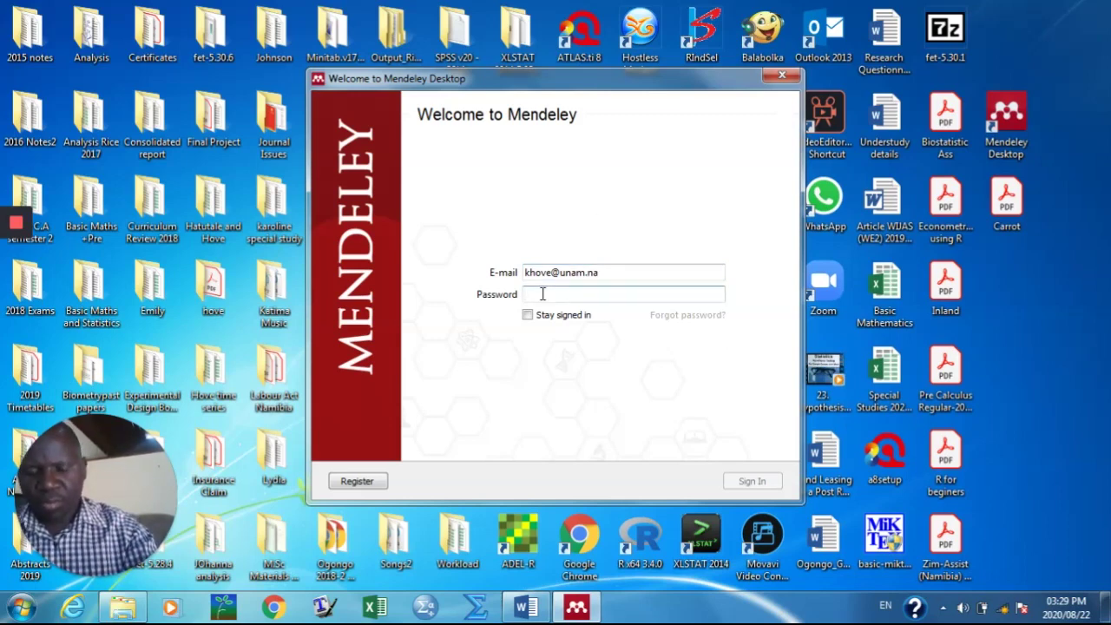
{"action": "type", "text": "•"}
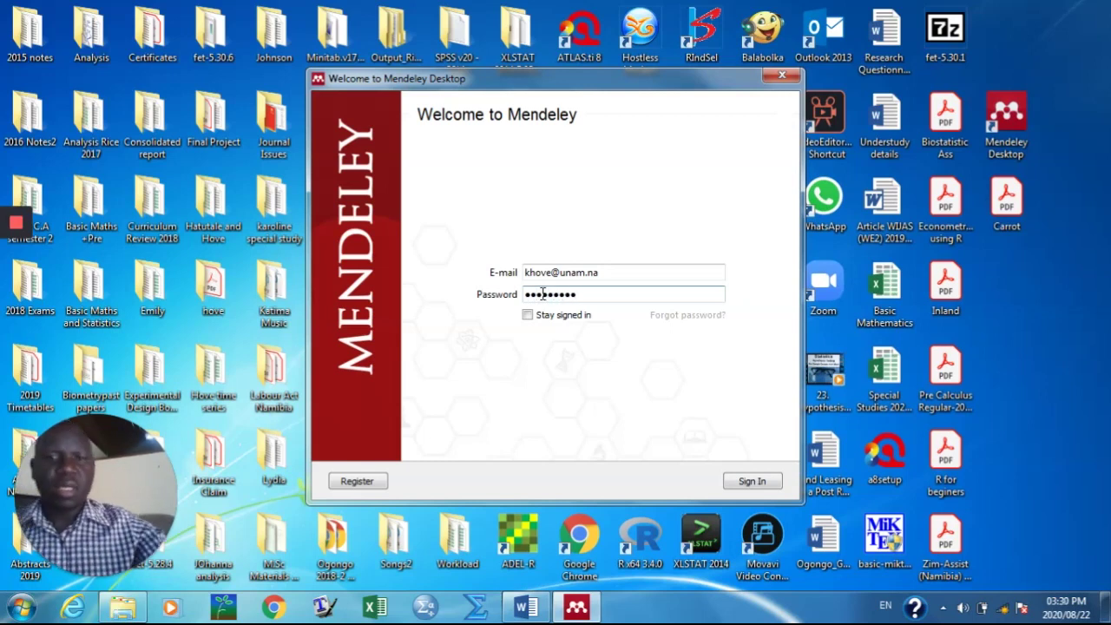
{"action": "left_click", "coordinate": [528, 315]}
{"action": "left_click", "coordinate": [753, 481]}
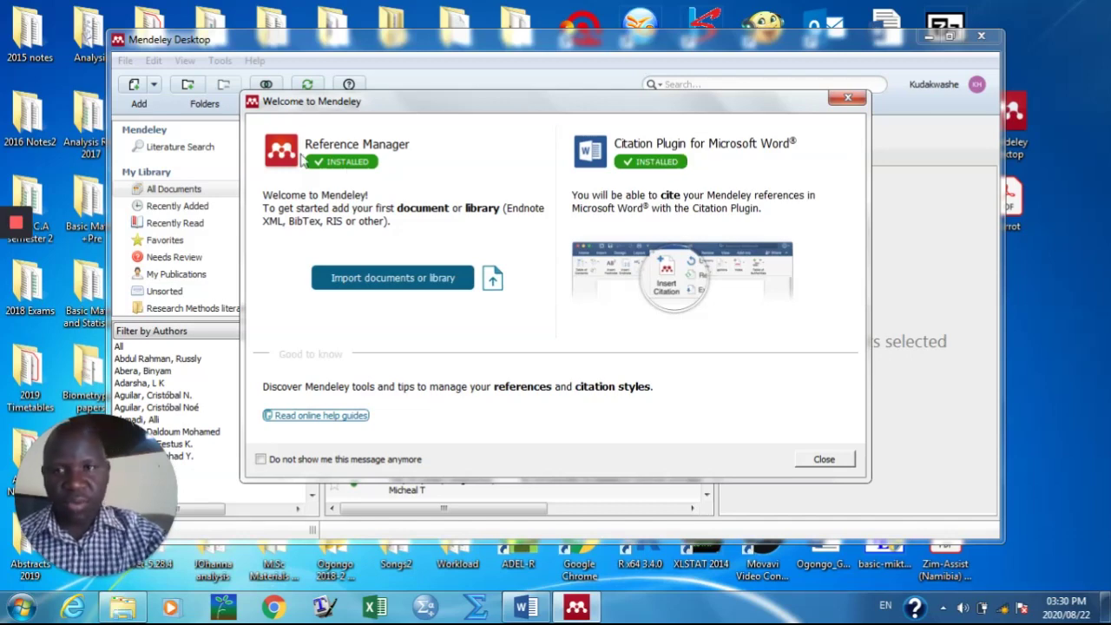
Step: Dismiss the welcome message and tip, maximise the library, and show only Recently Added documents
{"action": "left_click", "coordinate": [824, 460]}
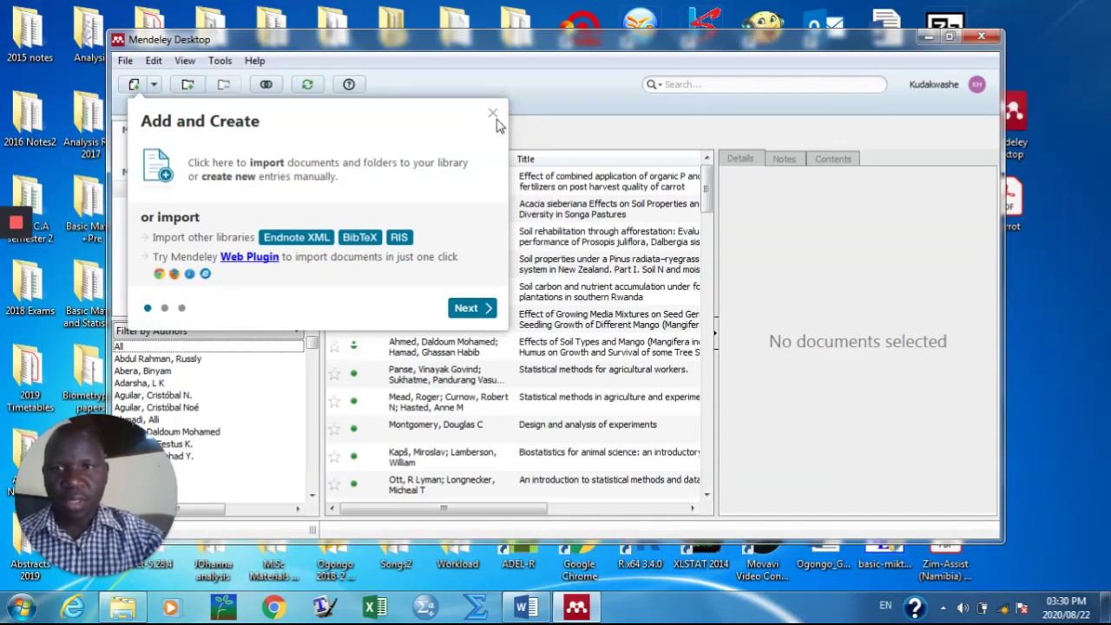
{"action": "left_click", "coordinate": [493, 118]}
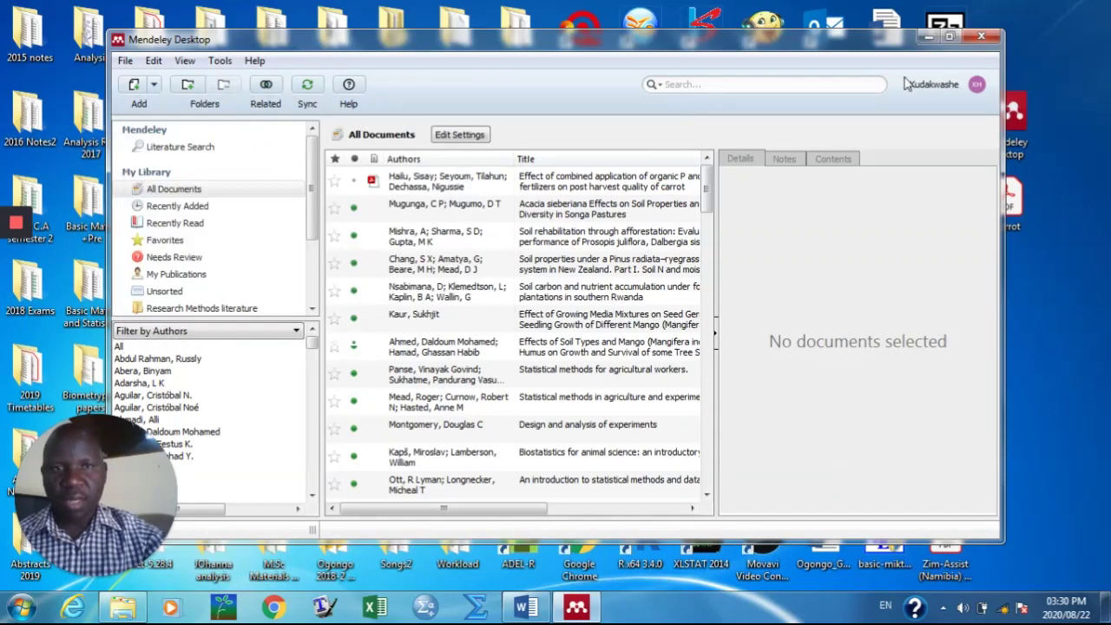
{"action": "left_click", "coordinate": [951, 38]}
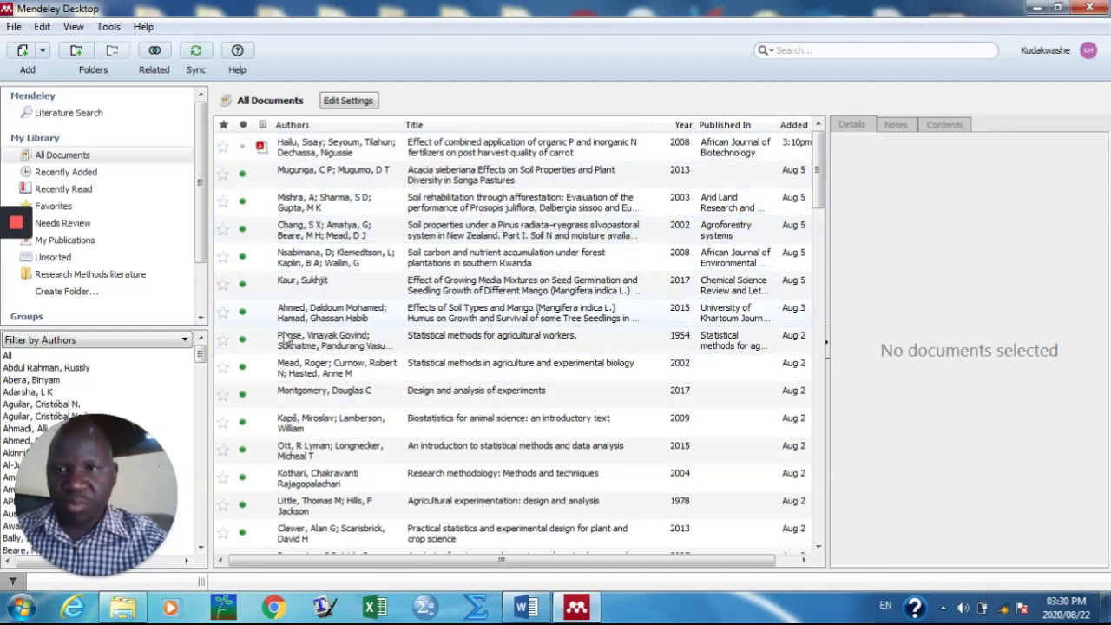
{"action": "left_click", "coordinate": [77, 173]}
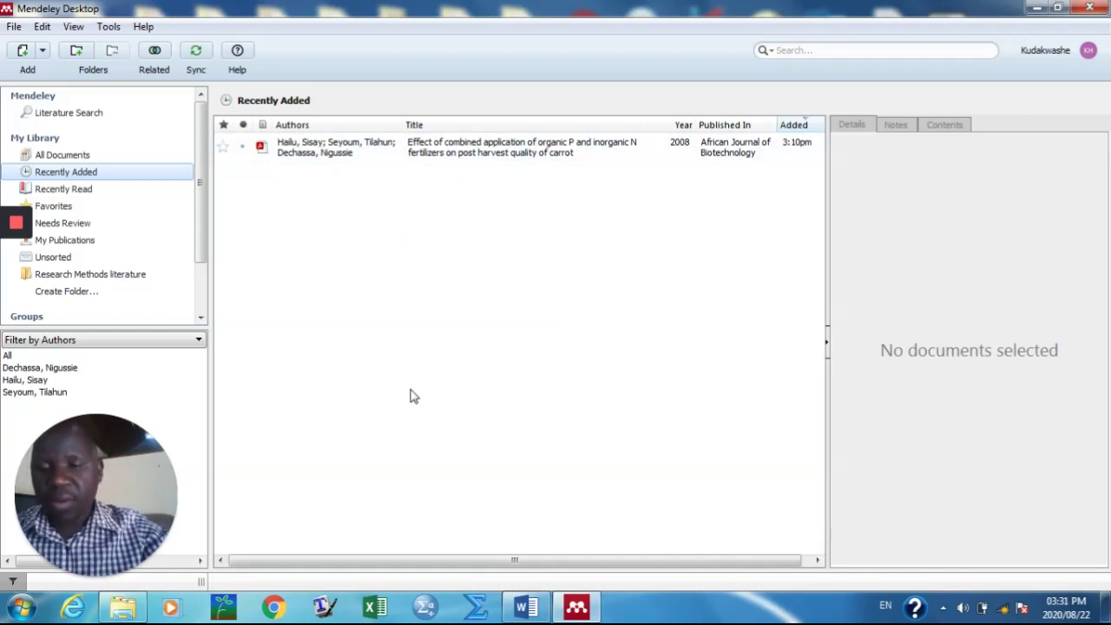
{"action": "left_click", "coordinate": [282, 606]}
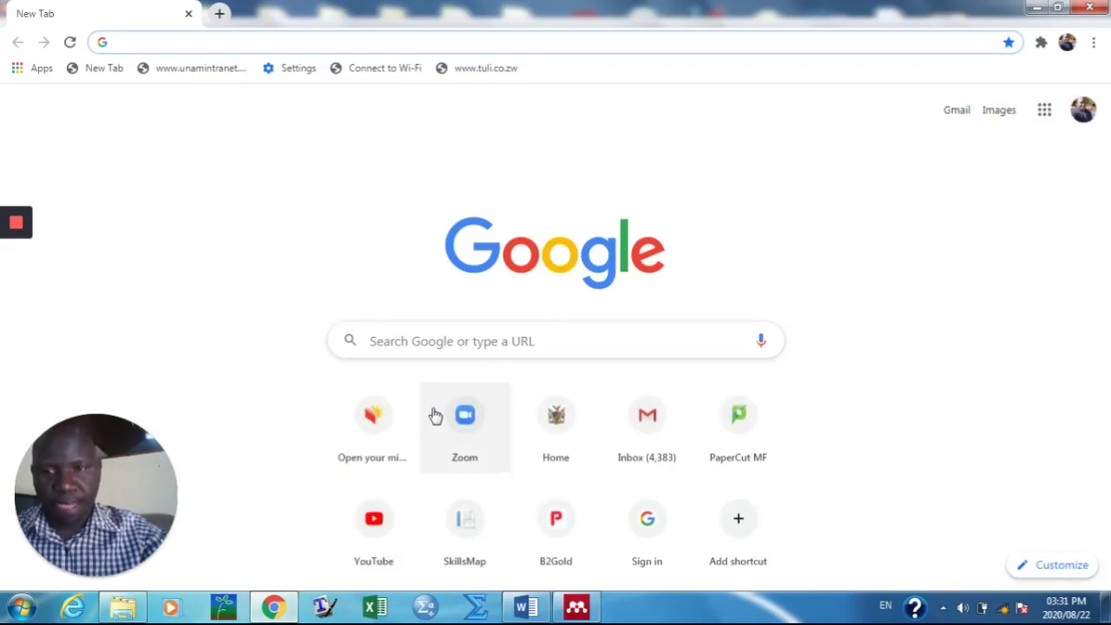
Step: Open Google Scholar and search for the author's name followed by 'et al'
{"action": "left_click", "coordinate": [397, 345]}
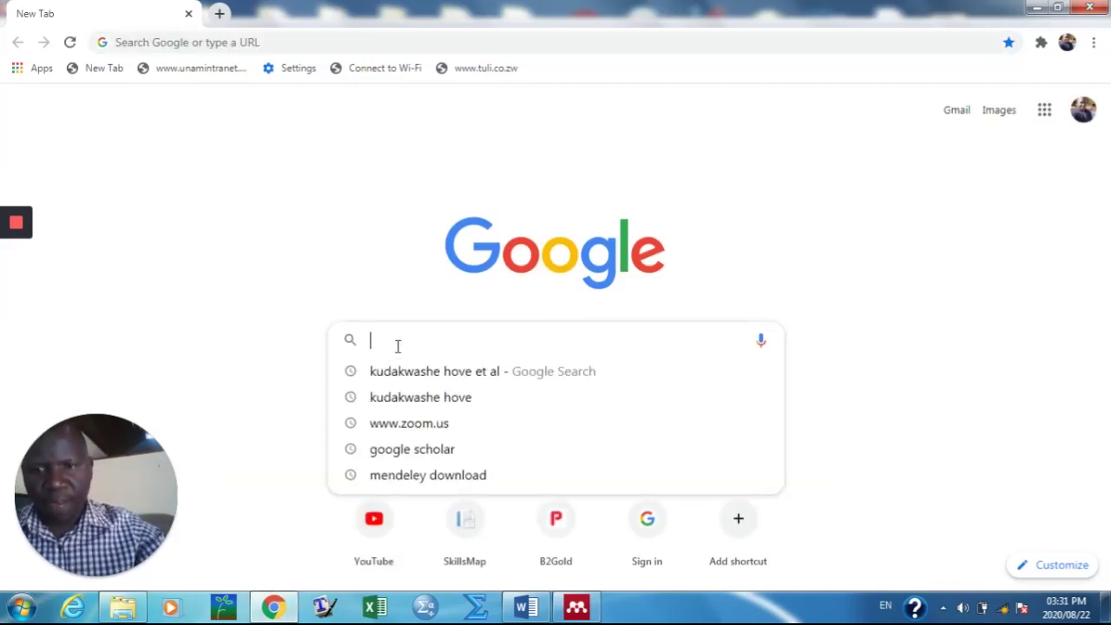
{"action": "left_click", "coordinate": [390, 448]}
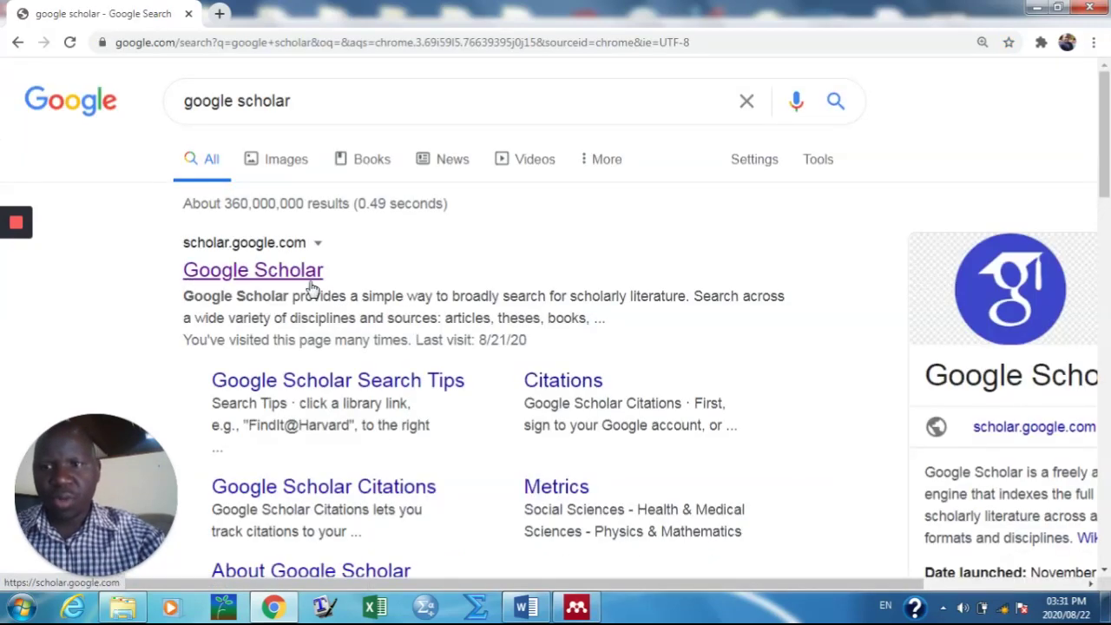
{"action": "left_click", "coordinate": [312, 286]}
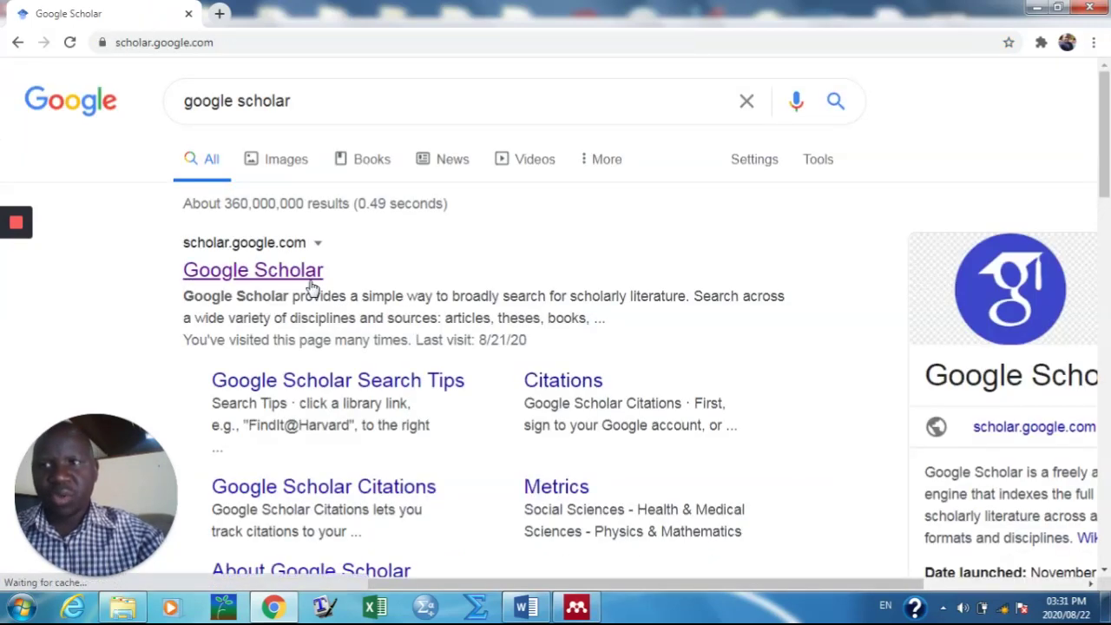
{"action": "type", "text": "Kudak"}
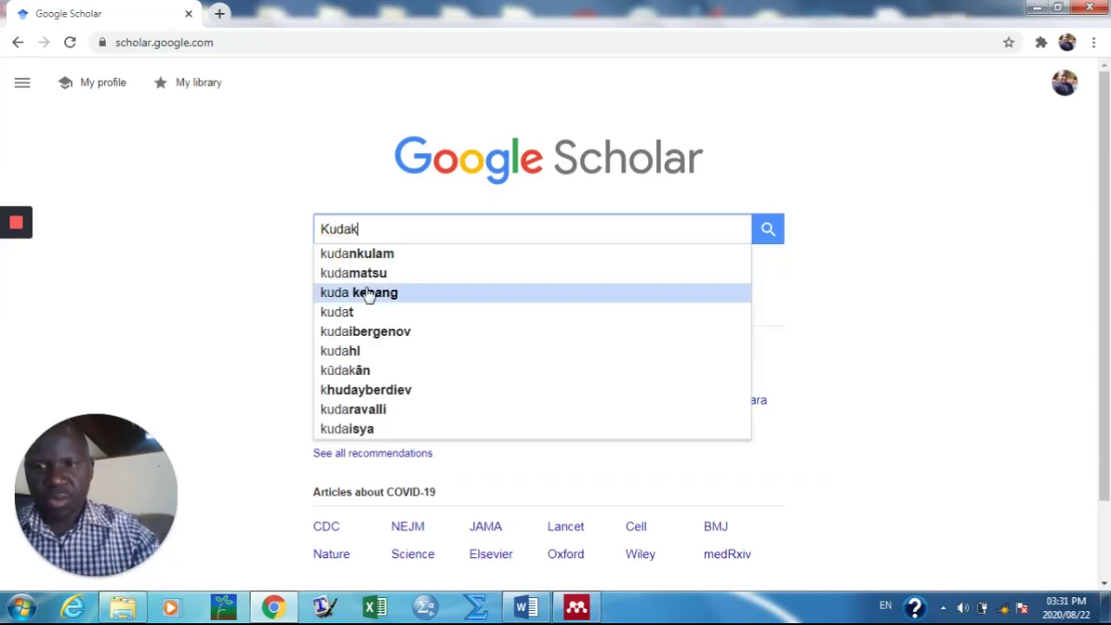
{"action": "type", "text": "was"}
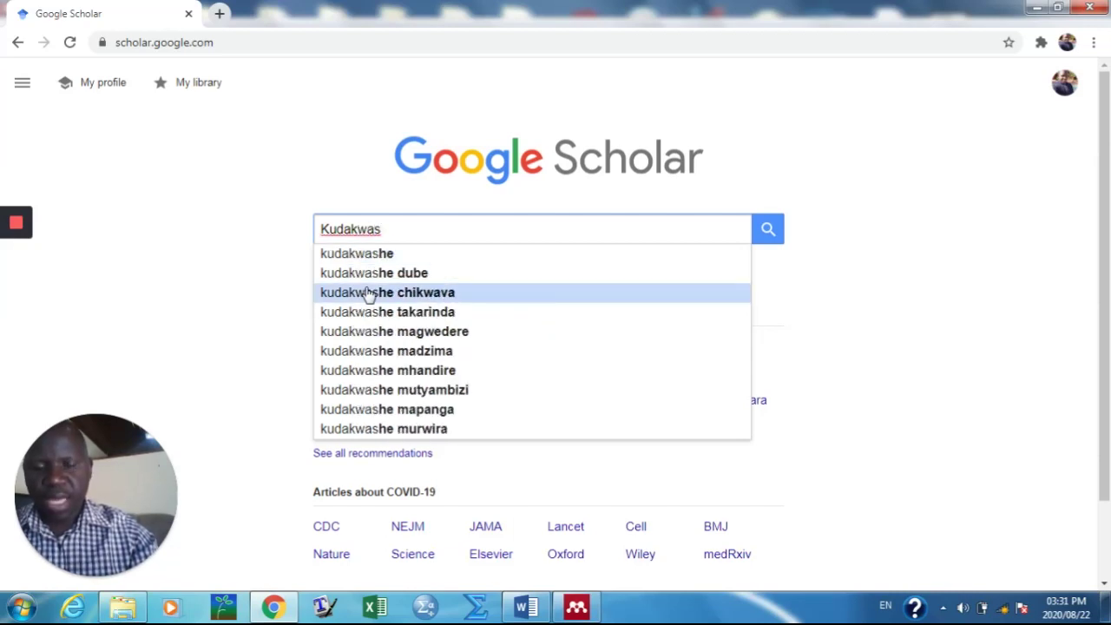
{"action": "type", "text": "he "}
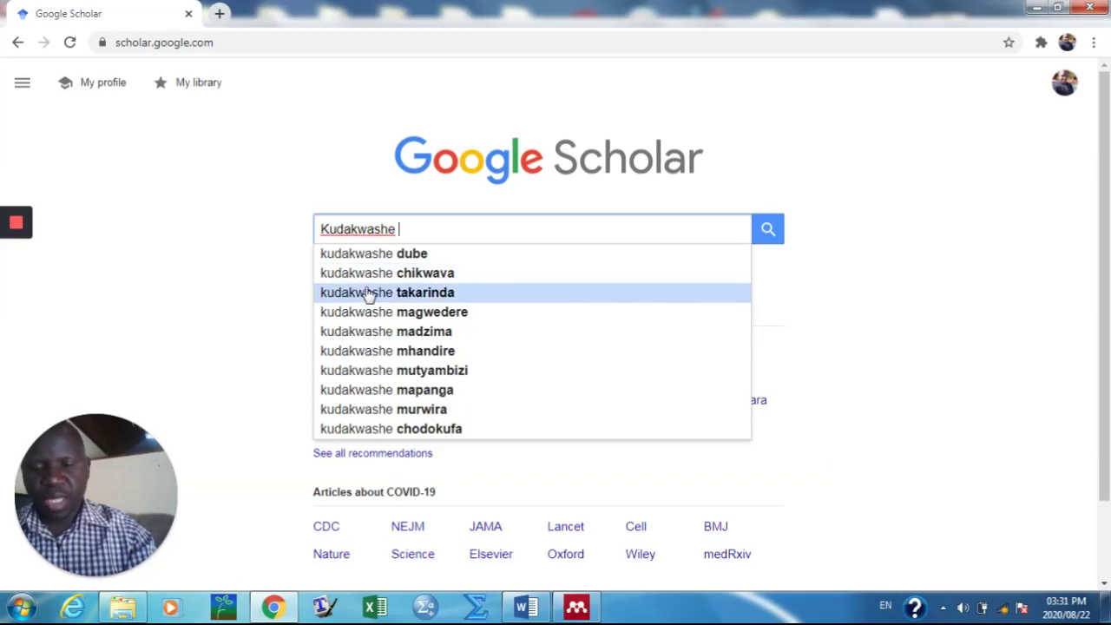
{"action": "type", "text": "Hove"}
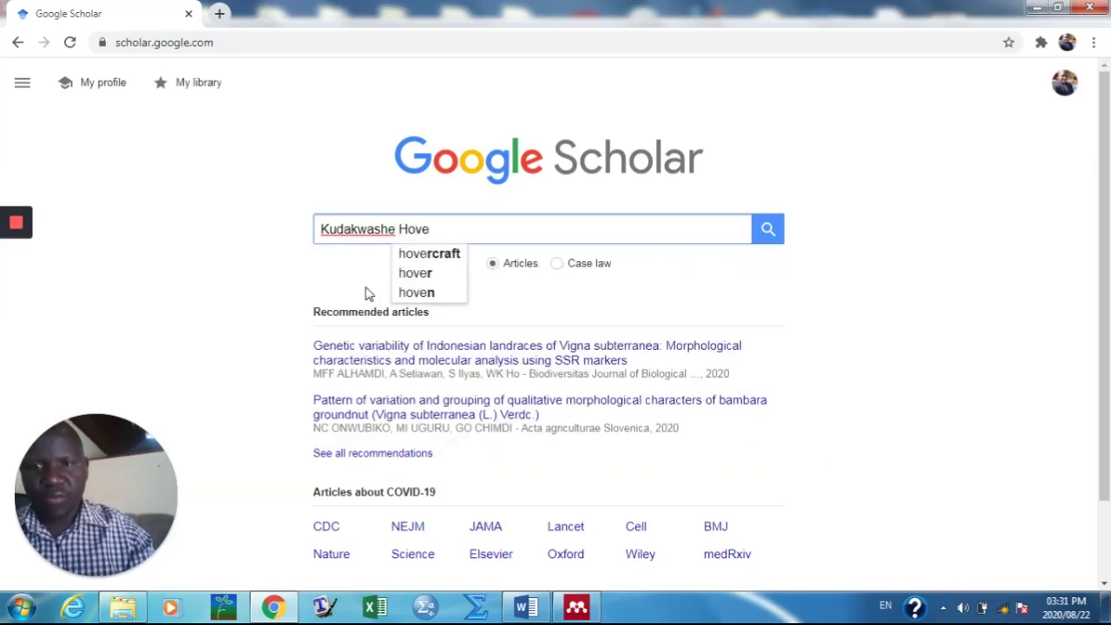
{"action": "type", "text": ", et al"}
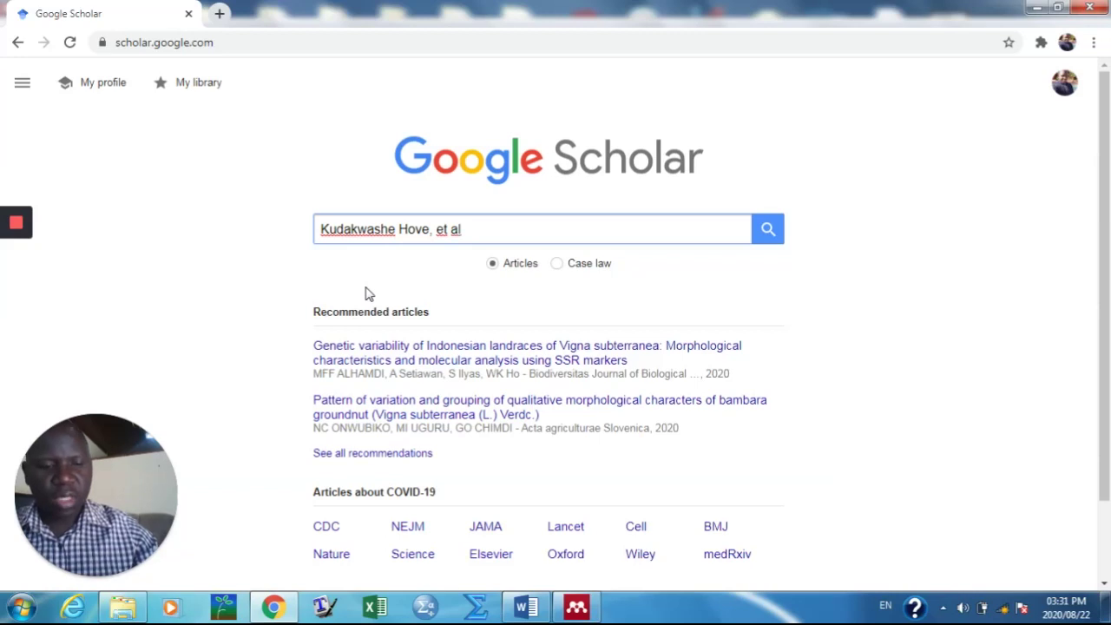
{"action": "key", "text": "Return"}
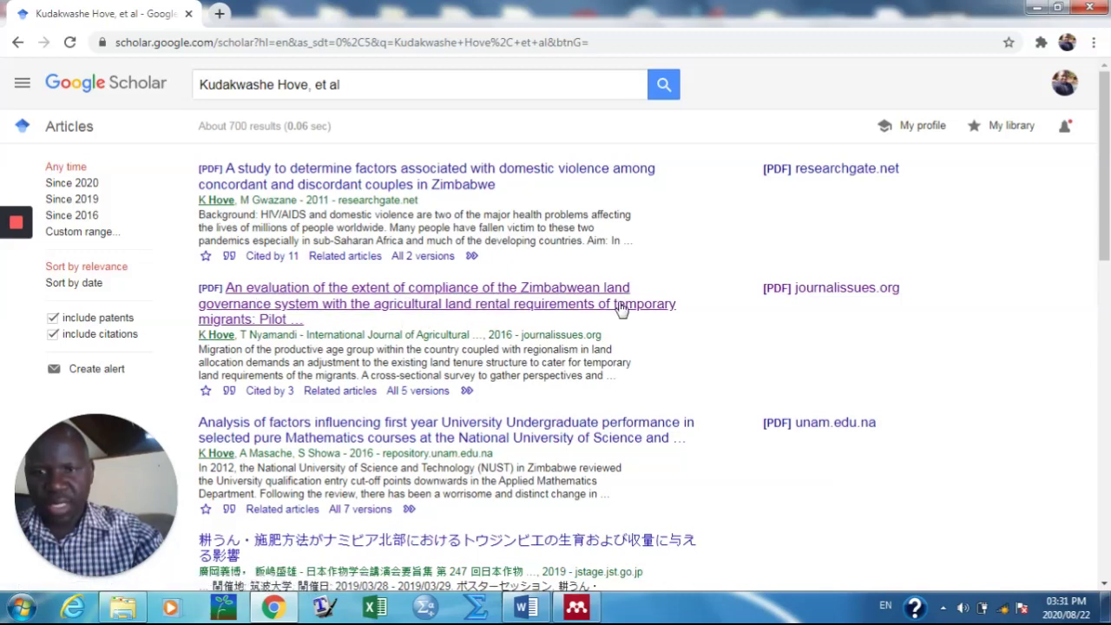
Step: Save the Zimbabwean land governance article's RefMan citation as RIS file 'Example' on the Desktop
{"action": "scroll", "coordinate": [434, 437], "scroll_direction": "down", "scroll_amount": 3}
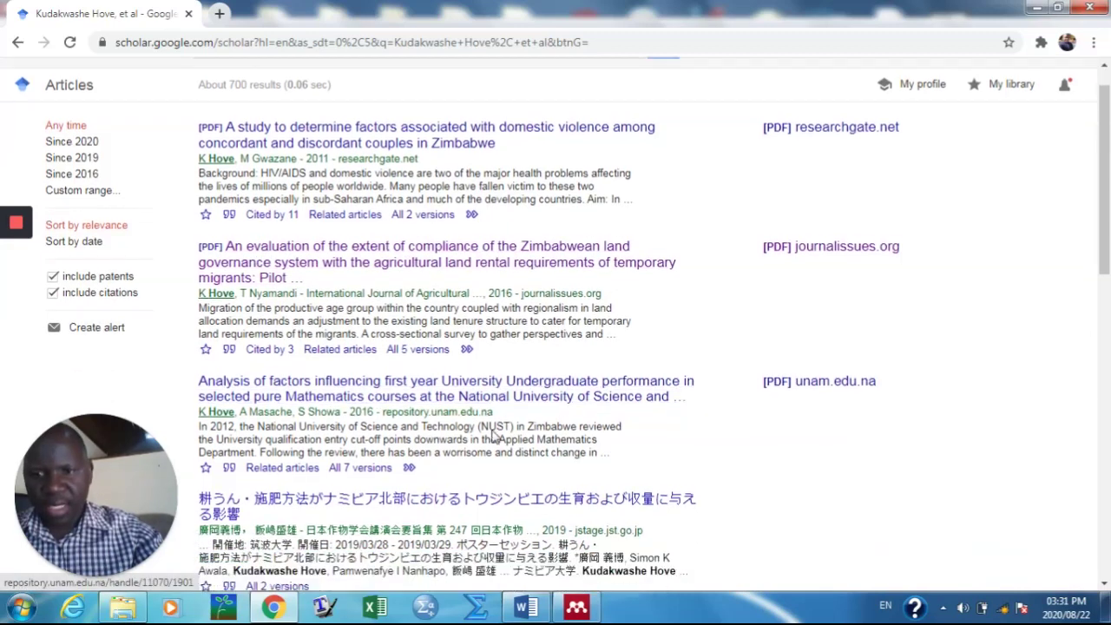
{"action": "scroll", "coordinate": [426, 460], "scroll_direction": "up", "scroll_amount": 3}
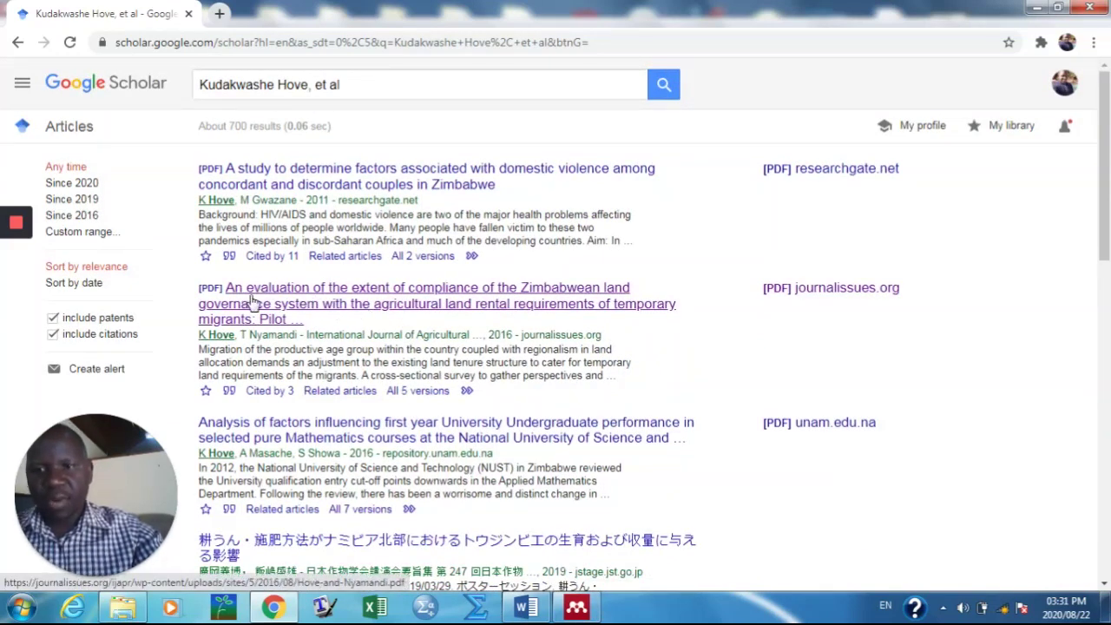
{"action": "left_click", "coordinate": [231, 396]}
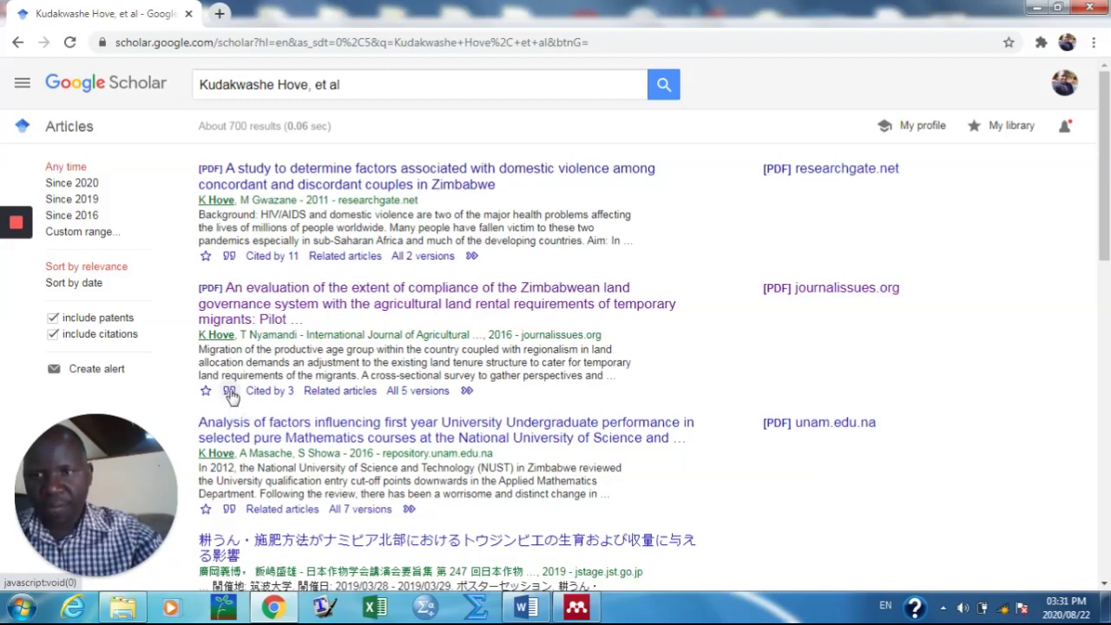
{"action": "scroll", "coordinate": [726, 479], "scroll_direction": "down", "scroll_amount": 2}
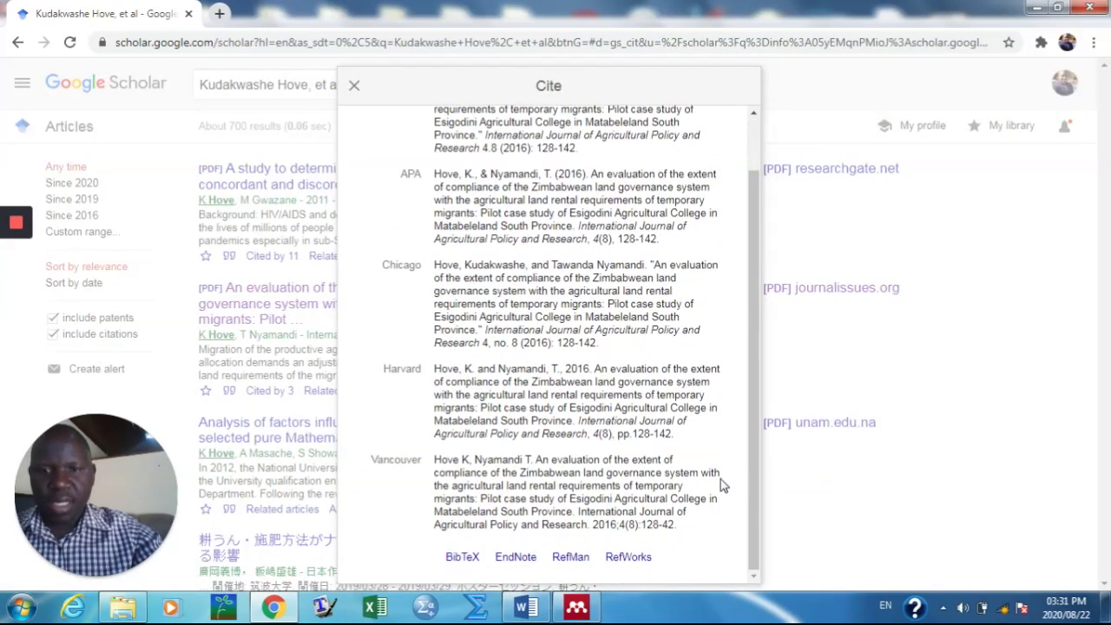
{"action": "left_click", "coordinate": [568, 558]}
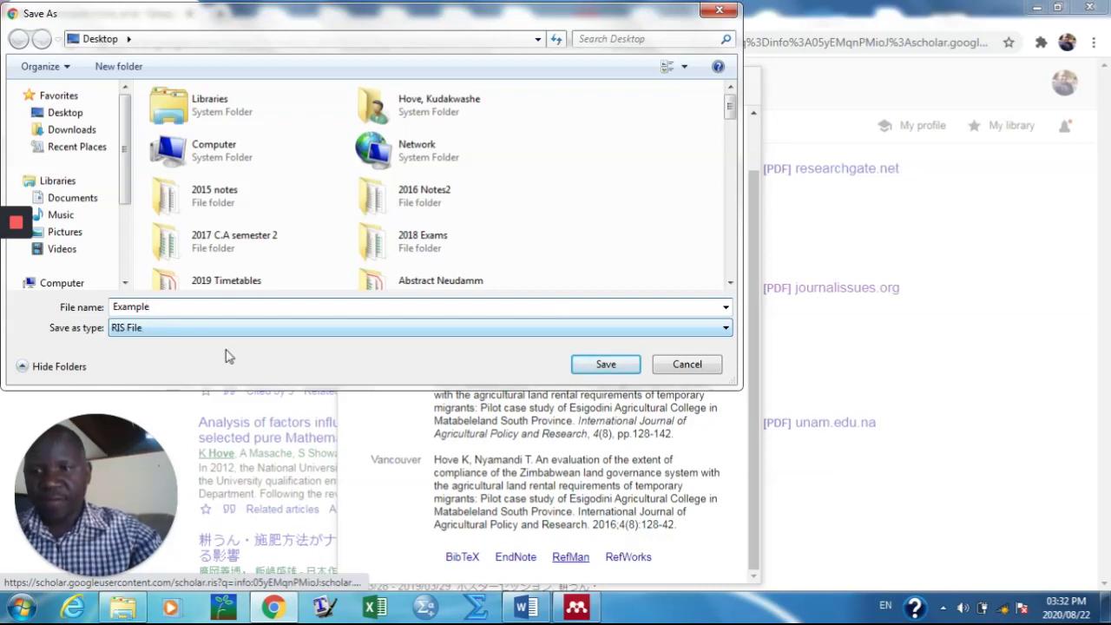
{"action": "left_click", "coordinate": [598, 366]}
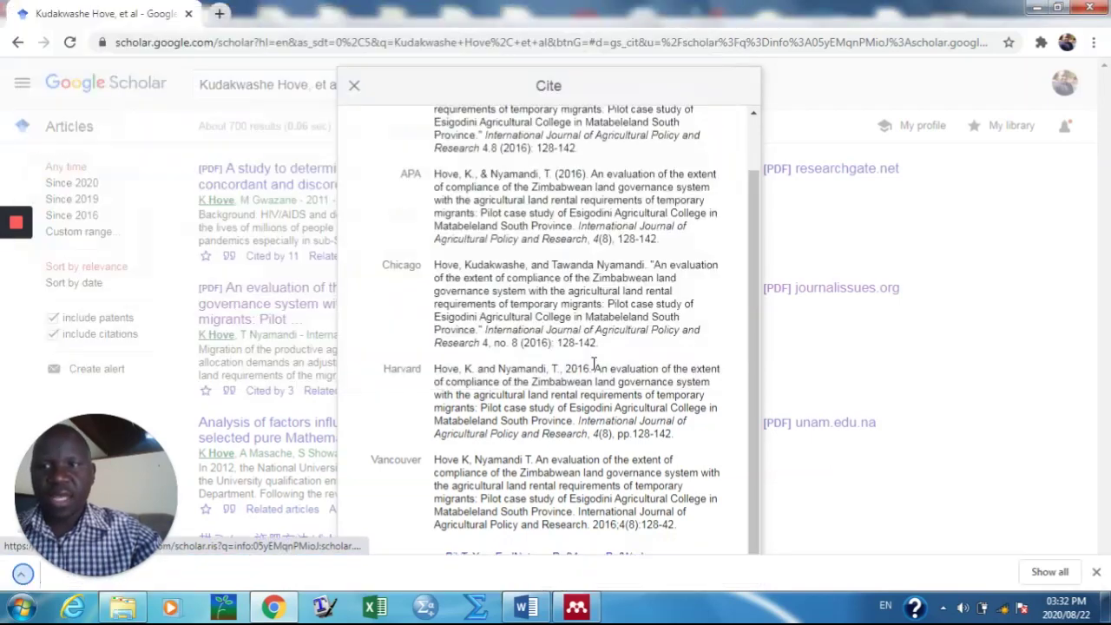
{"action": "left_click", "coordinate": [355, 91]}
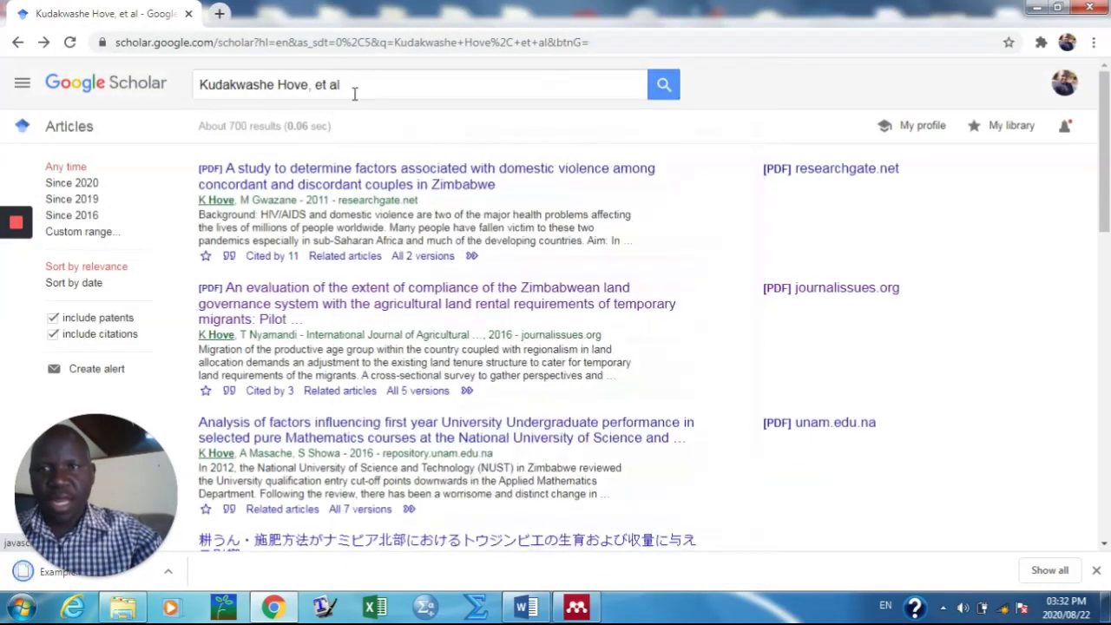
{"action": "left_click", "coordinate": [577, 607]}
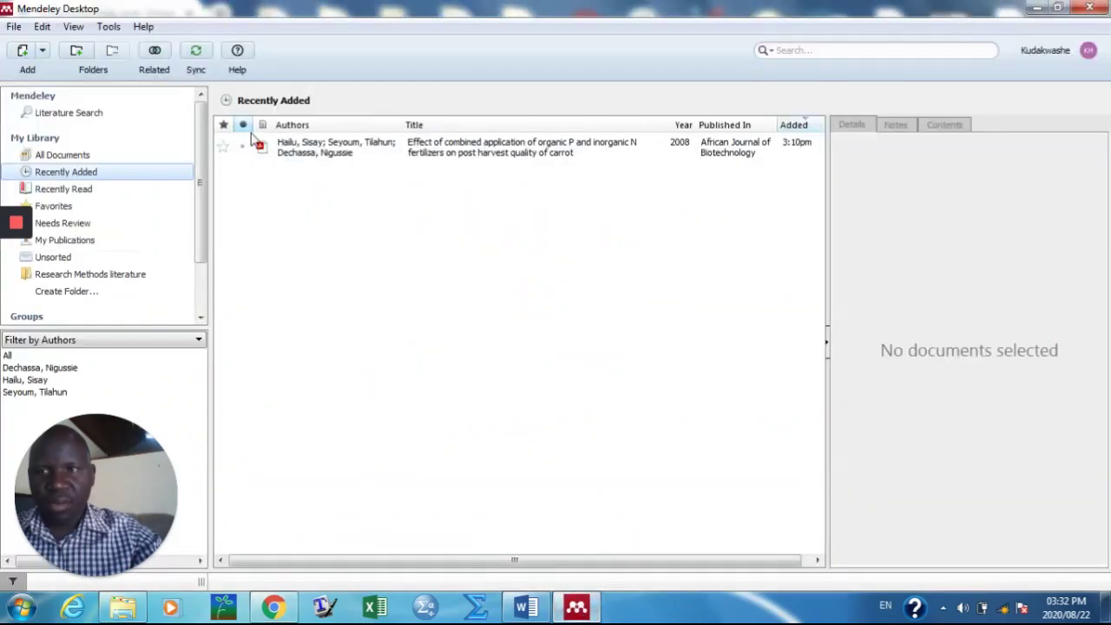
Step: Import Example.ris from the Desktop into the Mendeley library
{"action": "left_click", "coordinate": [23, 52]}
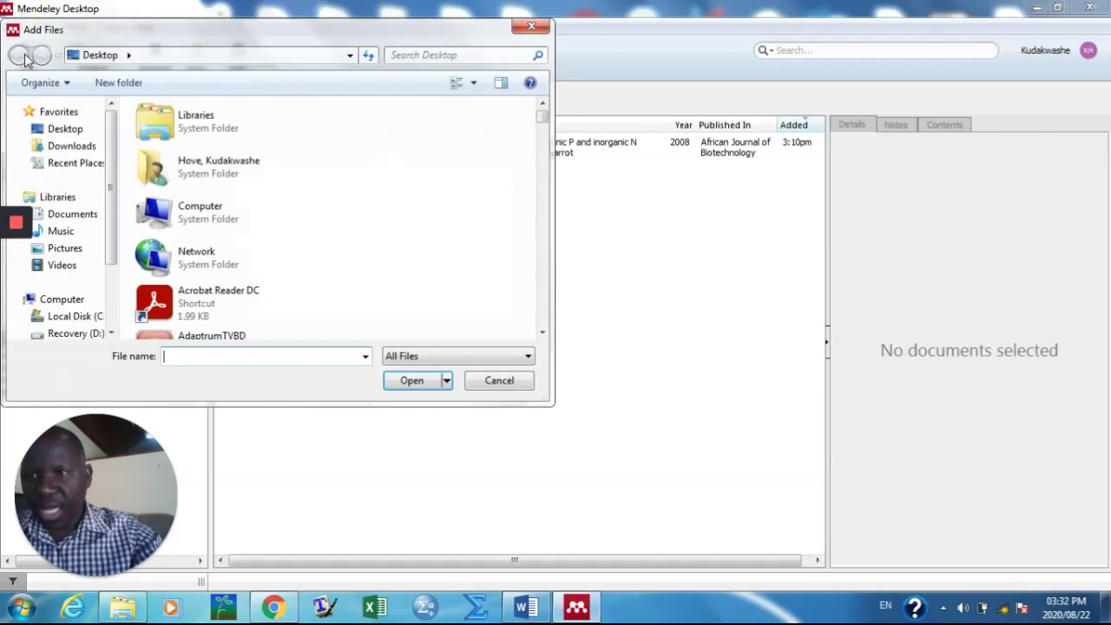
{"action": "left_click", "coordinate": [192, 174]}
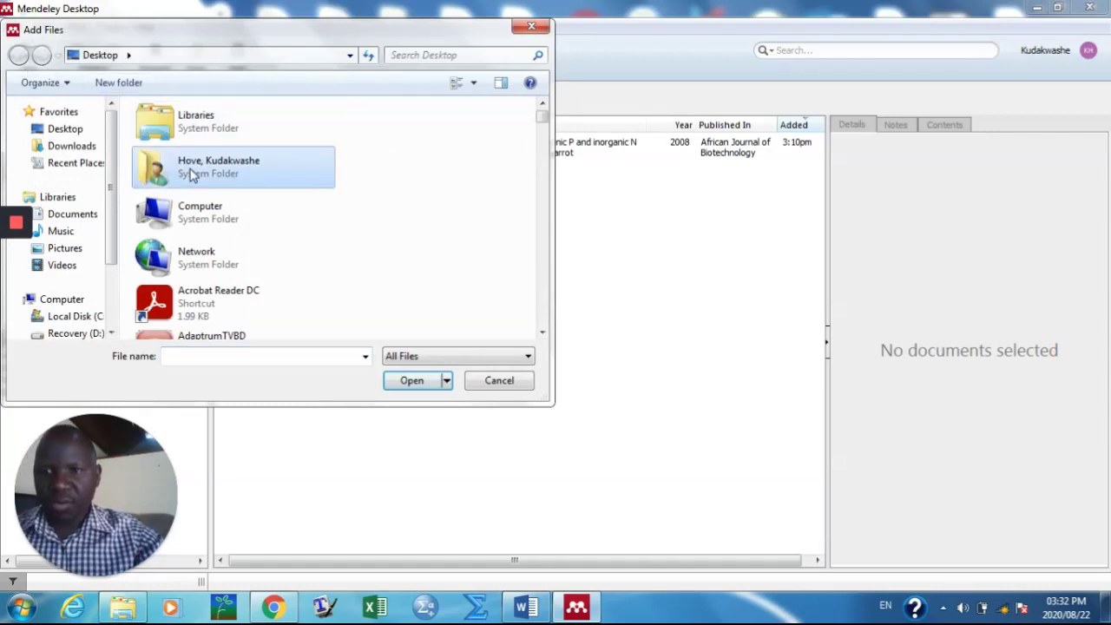
{"action": "key", "text": "e"}
{"action": "key", "text": "e"}
{"action": "key", "text": "e"}
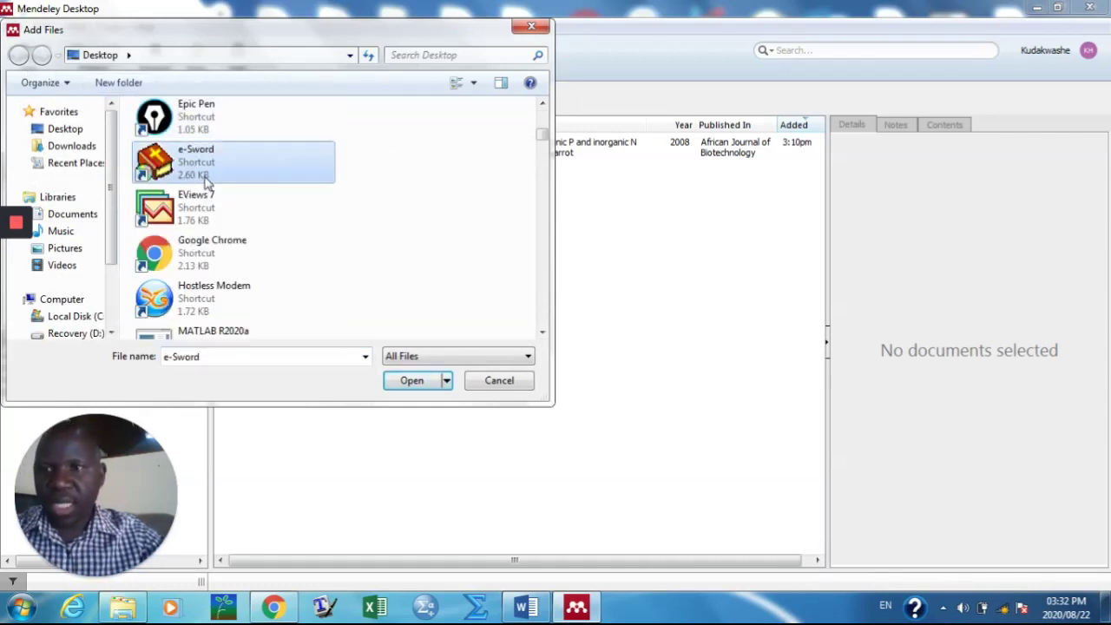
{"action": "key", "text": "e"}
{"action": "key", "text": "e"}
{"action": "key", "text": "e"}
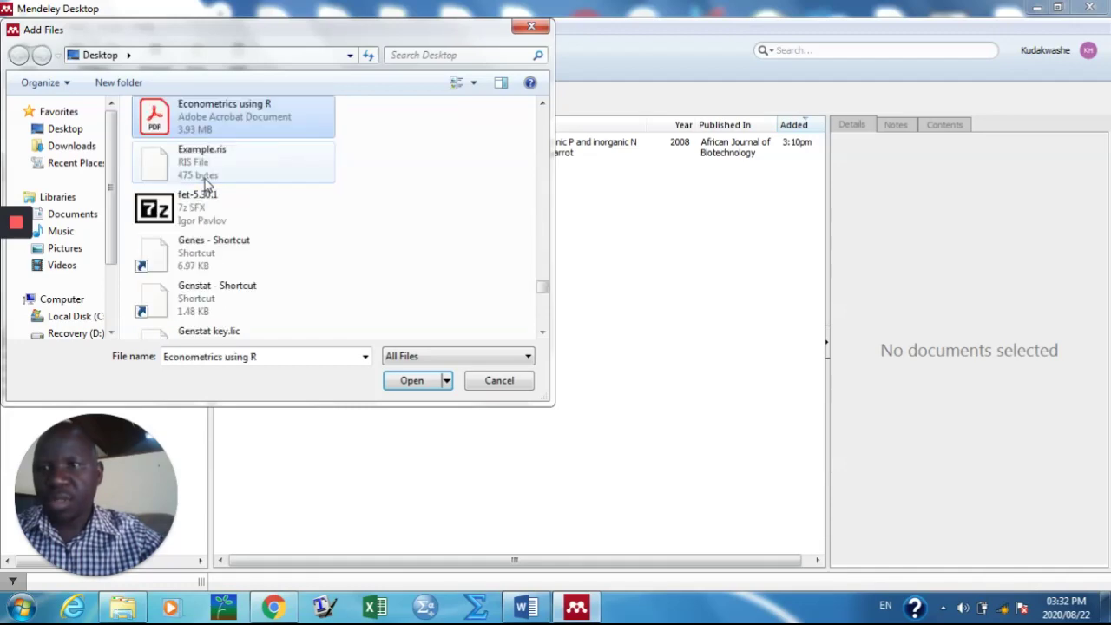
{"action": "left_click", "coordinate": [208, 169]}
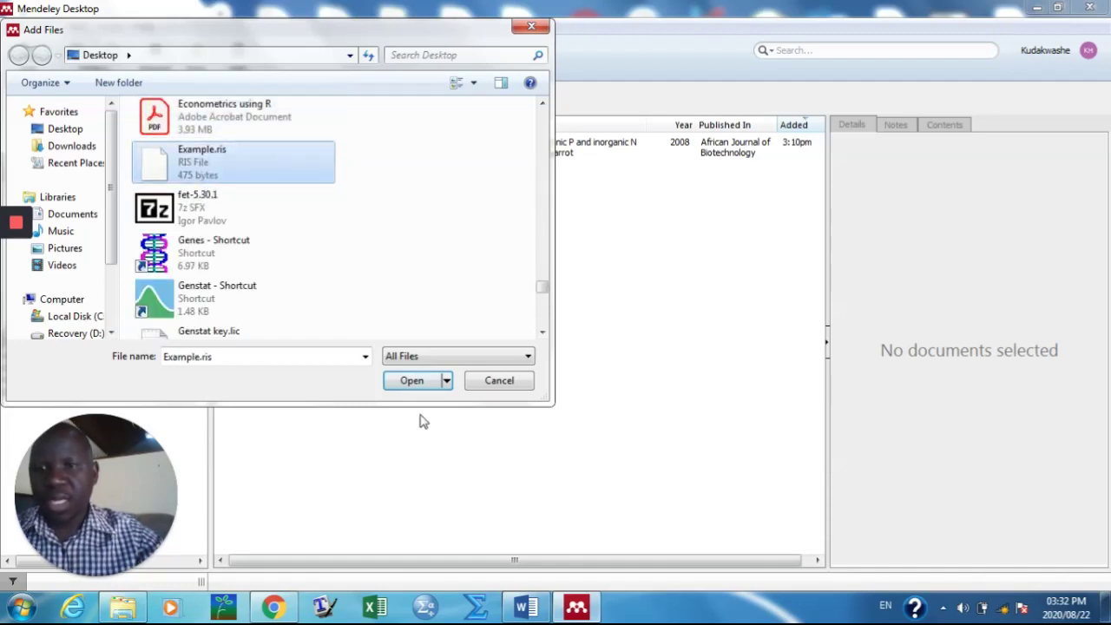
{"action": "left_click", "coordinate": [409, 382]}
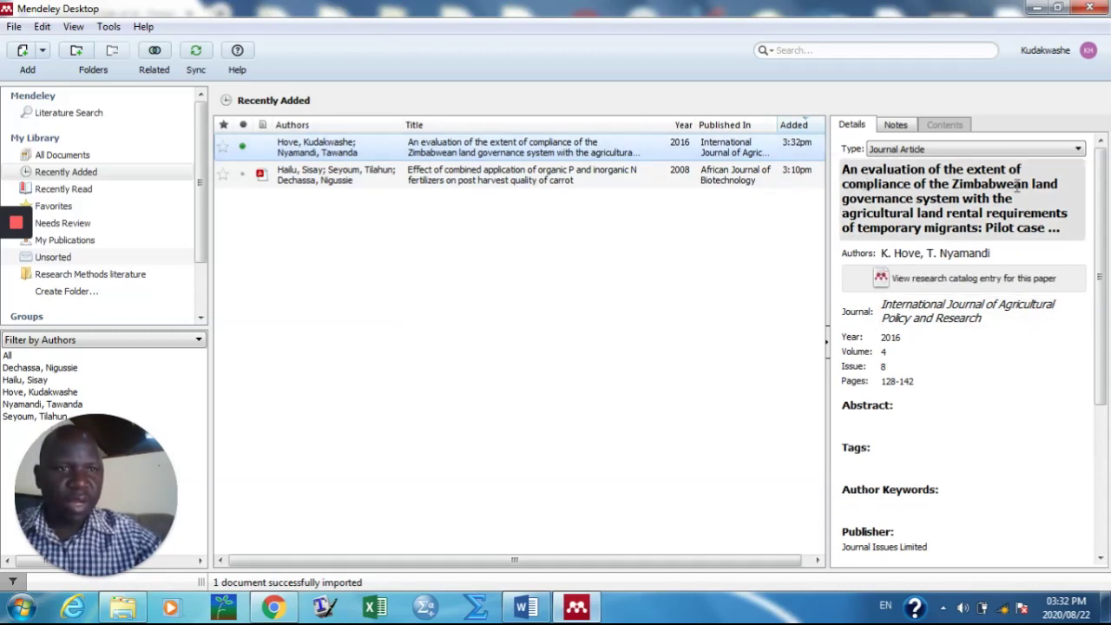
{"action": "scroll", "coordinate": [980, 390], "scroll_direction": "down", "scroll_amount": 5}
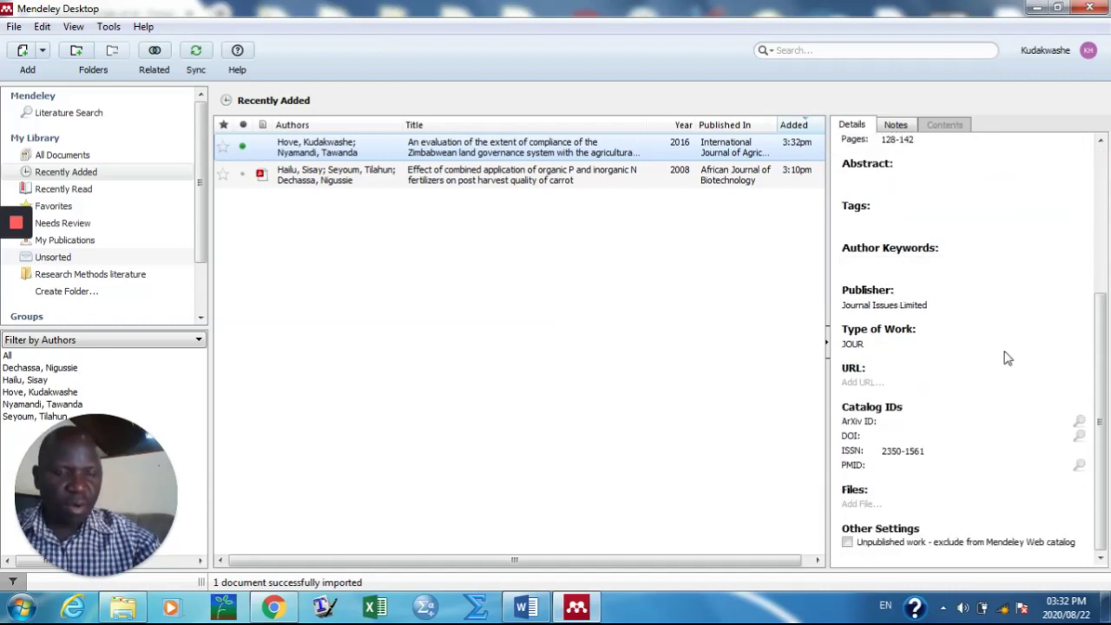
{"action": "scroll", "coordinate": [1002, 355], "scroll_direction": "up", "scroll_amount": 5}
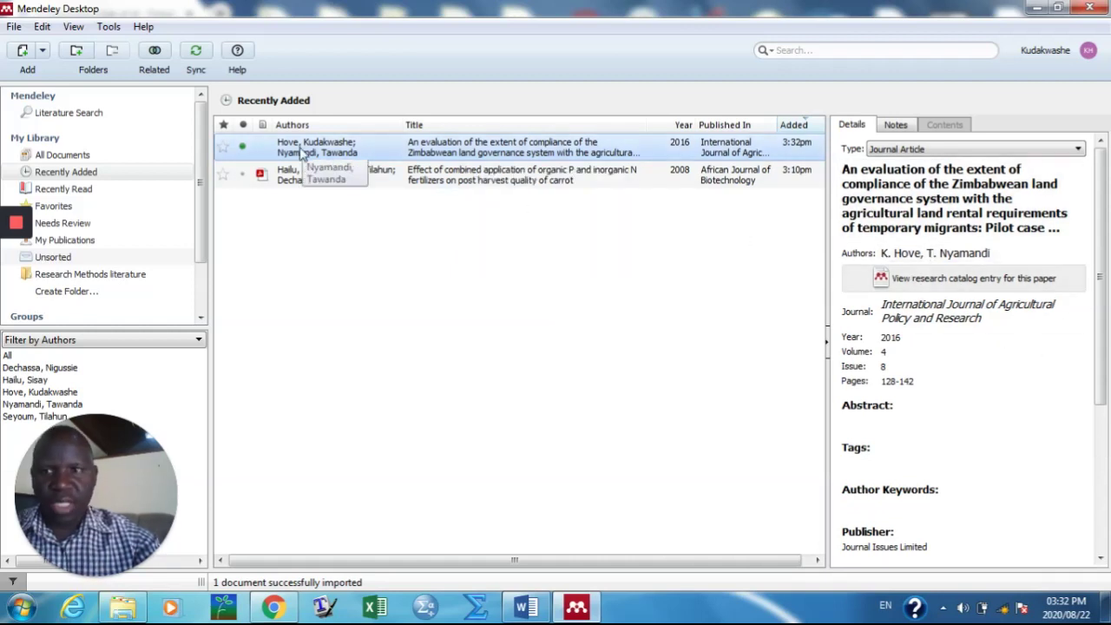
{"action": "left_click", "coordinate": [498, 277]}
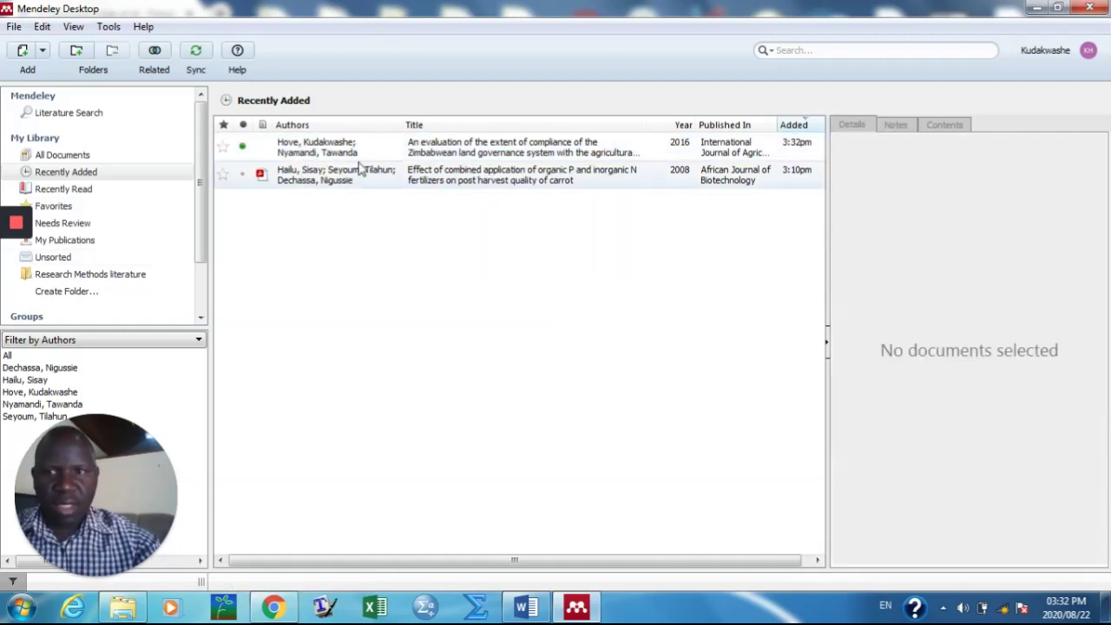
{"action": "left_click", "coordinate": [368, 153]}
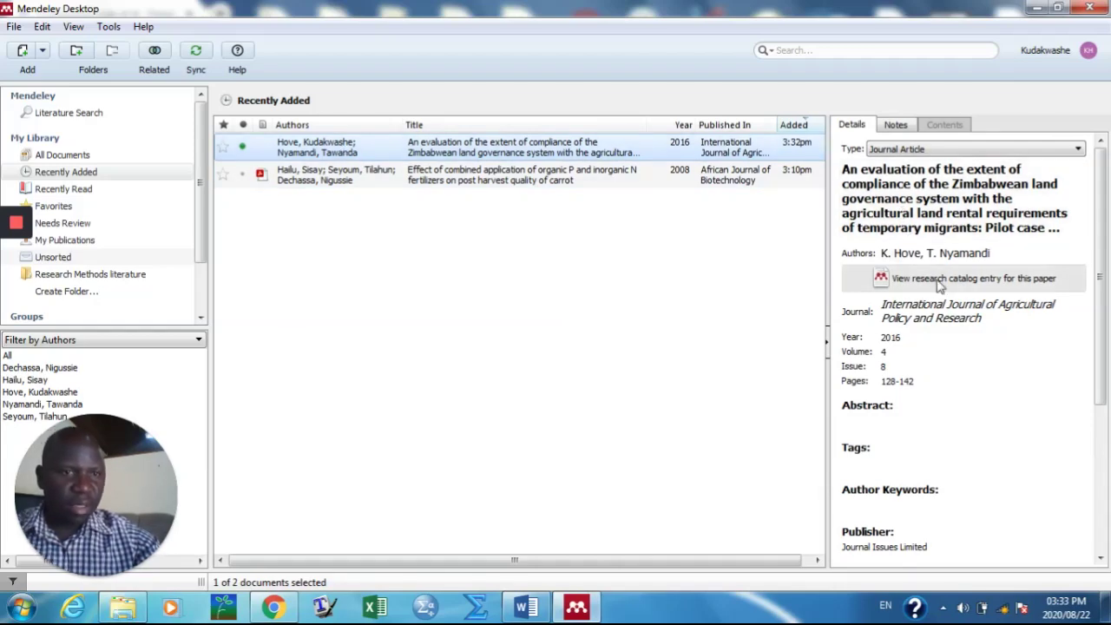
{"action": "scroll", "coordinate": [905, 355], "scroll_direction": "down", "scroll_amount": 3}
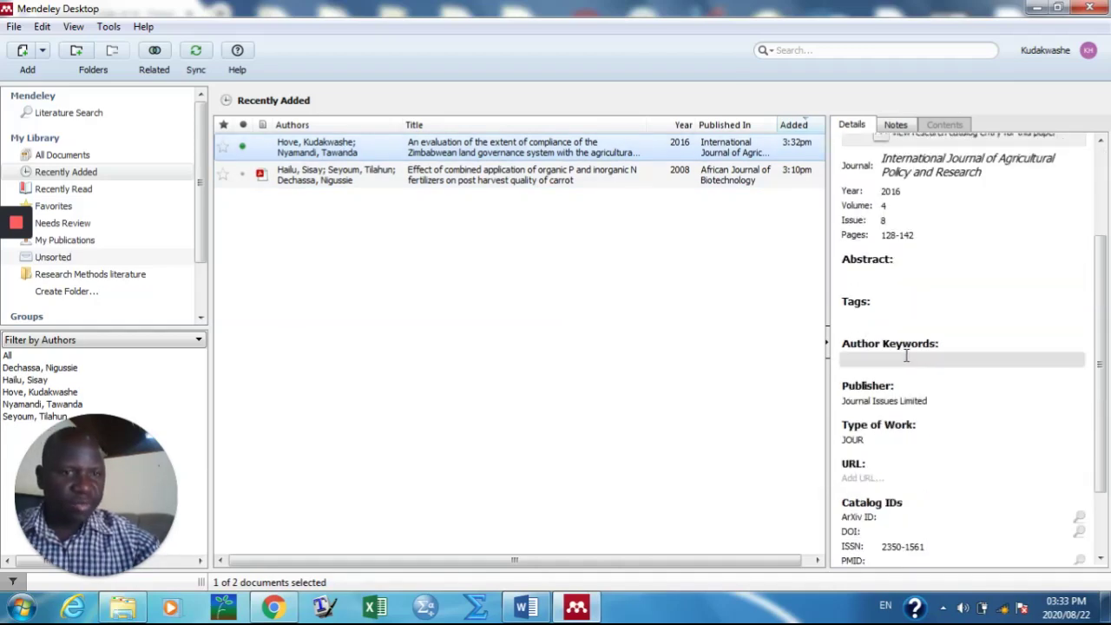
{"action": "scroll", "coordinate": [906, 364], "scroll_direction": "down", "scroll_amount": 2}
{"action": "scroll", "coordinate": [929, 415], "scroll_direction": "up", "scroll_amount": 5}
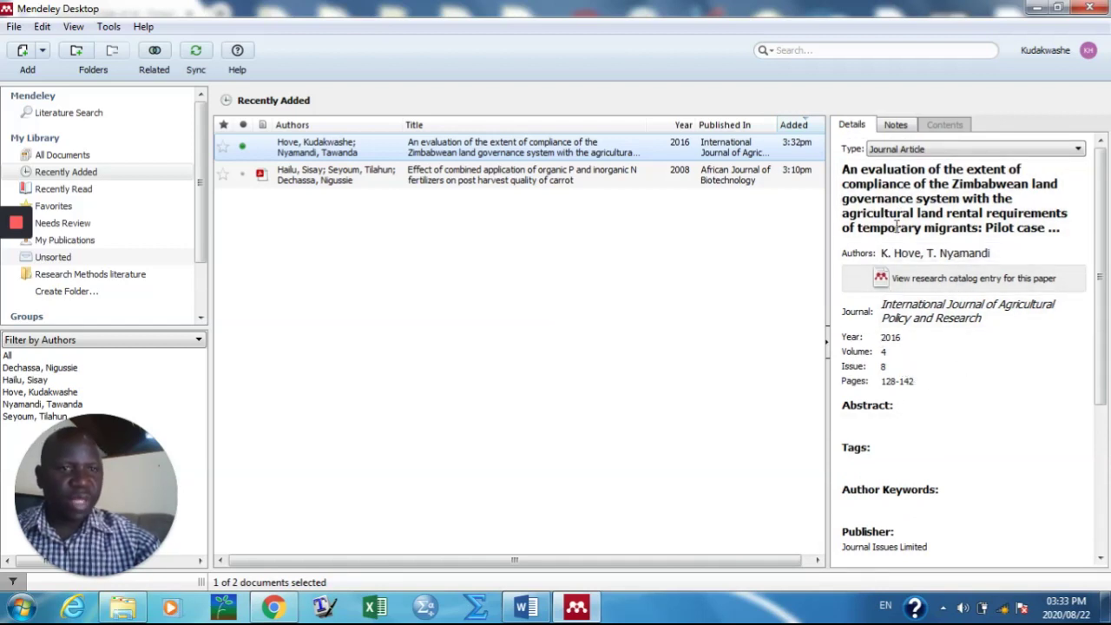
{"action": "left_click", "coordinate": [866, 421]}
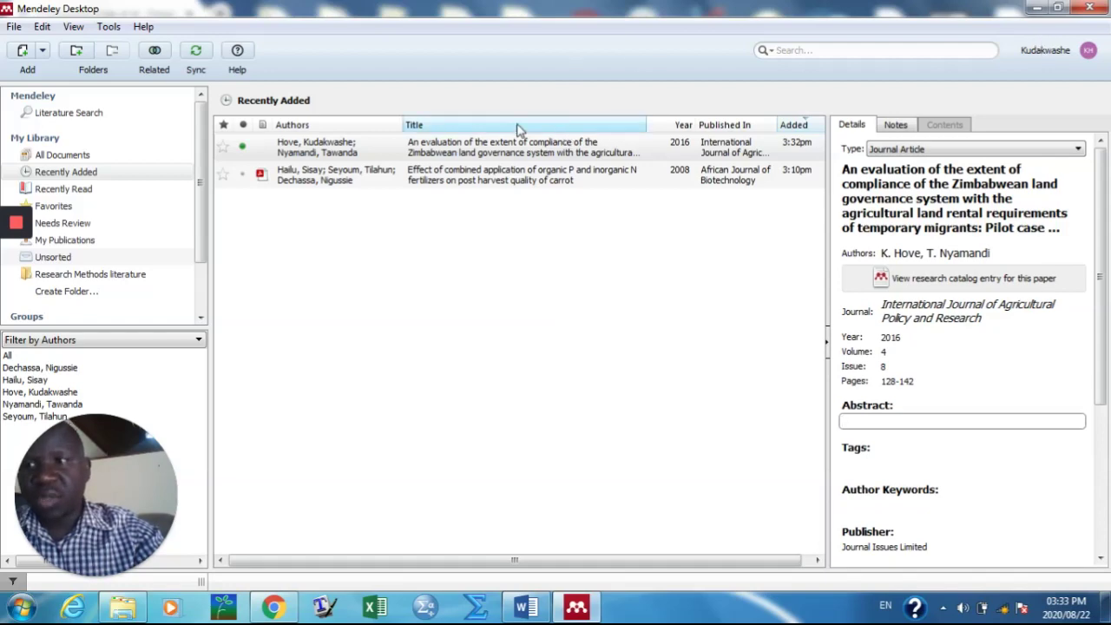
{"action": "left_click", "coordinate": [23, 52]}
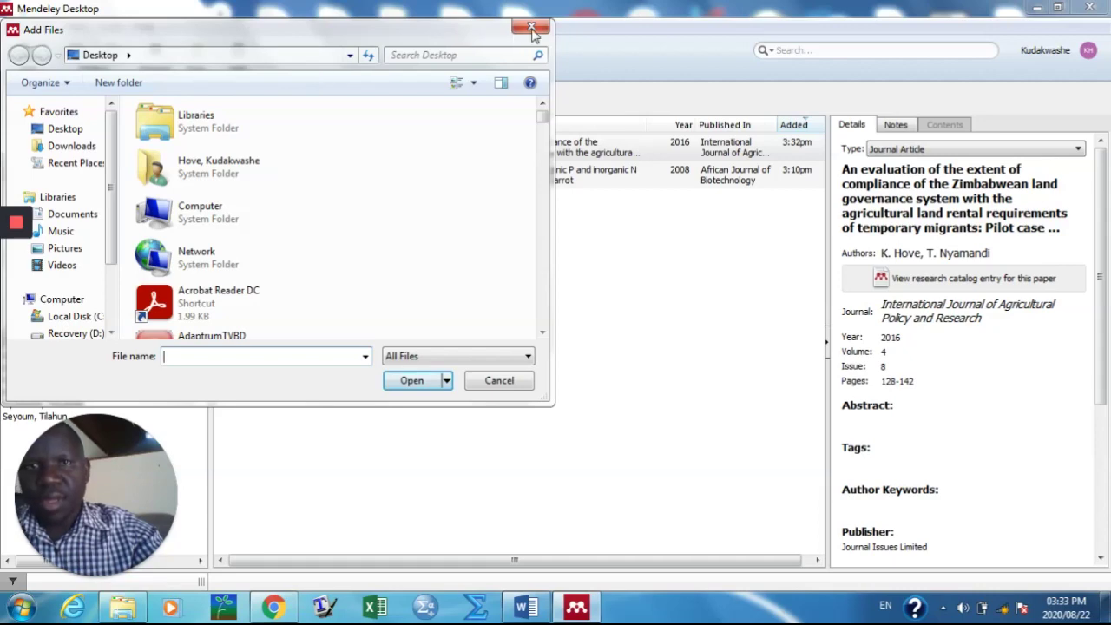
Step: Cancel the Add Files dialog and minimise Mendeley and Chrome to reveal the desktop
{"action": "left_click", "coordinate": [531, 26]}
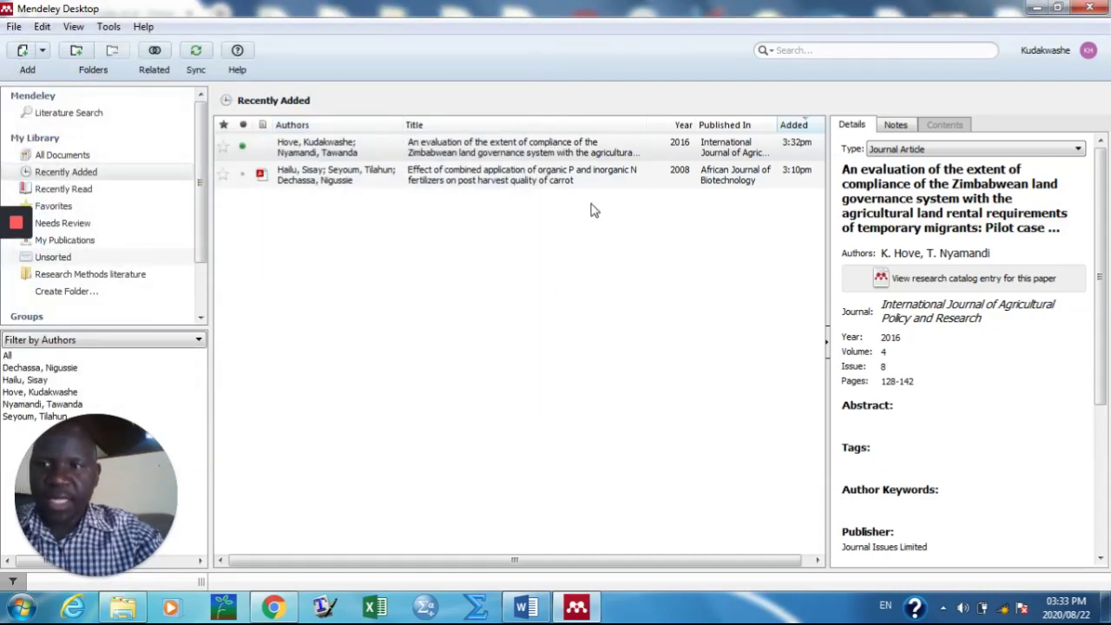
{"action": "left_click", "coordinate": [1038, 8]}
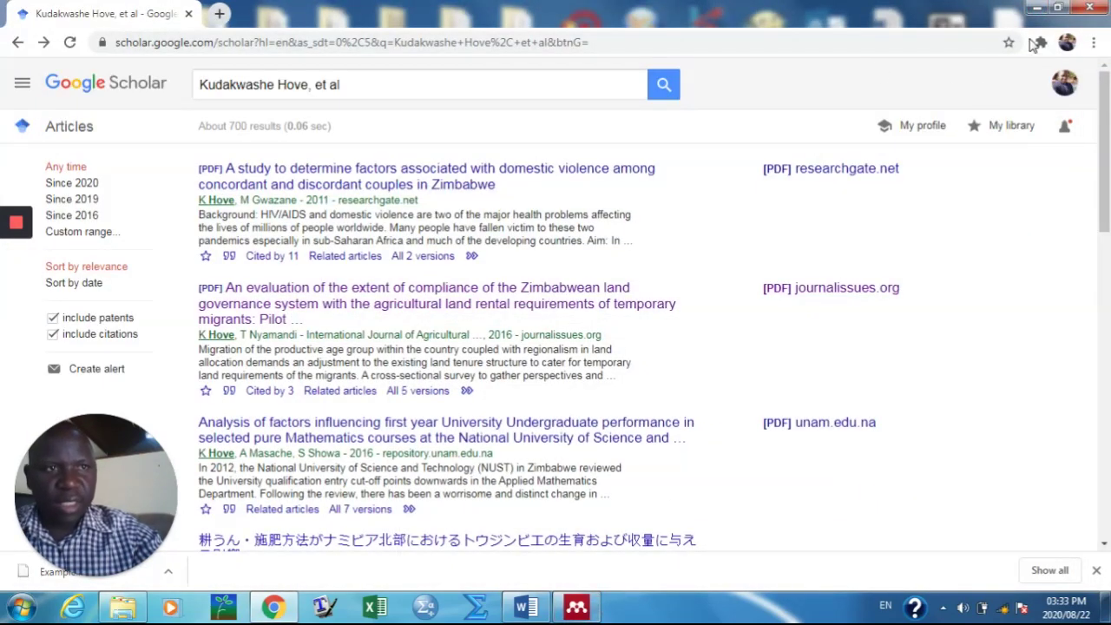
{"action": "left_click", "coordinate": [1038, 10]}
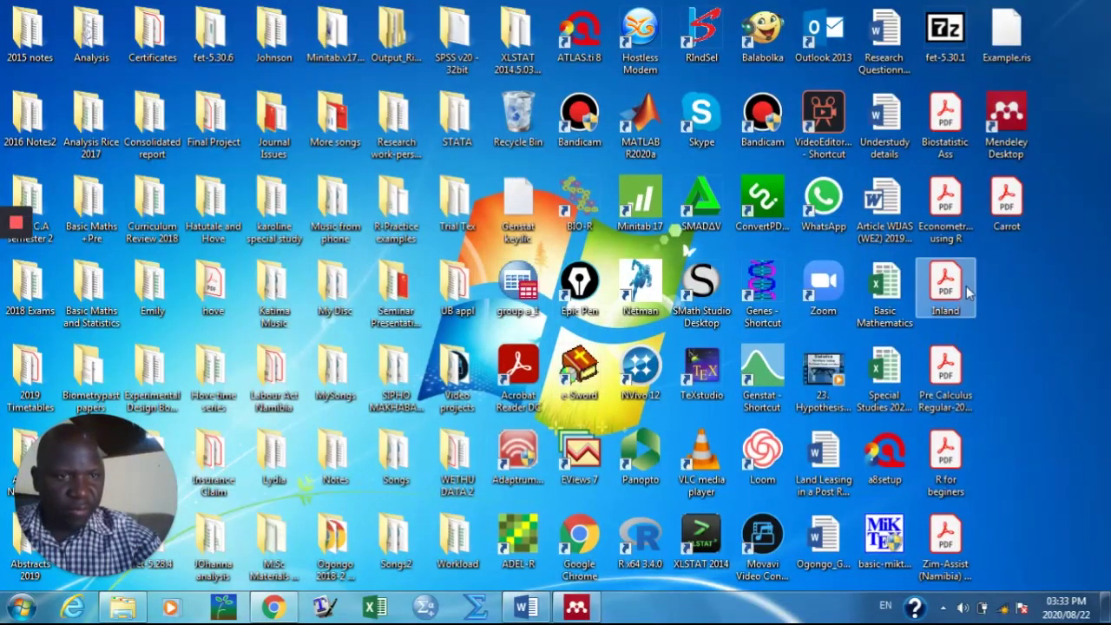
Step: Preview the Carrot PDF, then drag it from the desktop into the Mendeley library
{"action": "double_click", "coordinate": [1003, 201]}
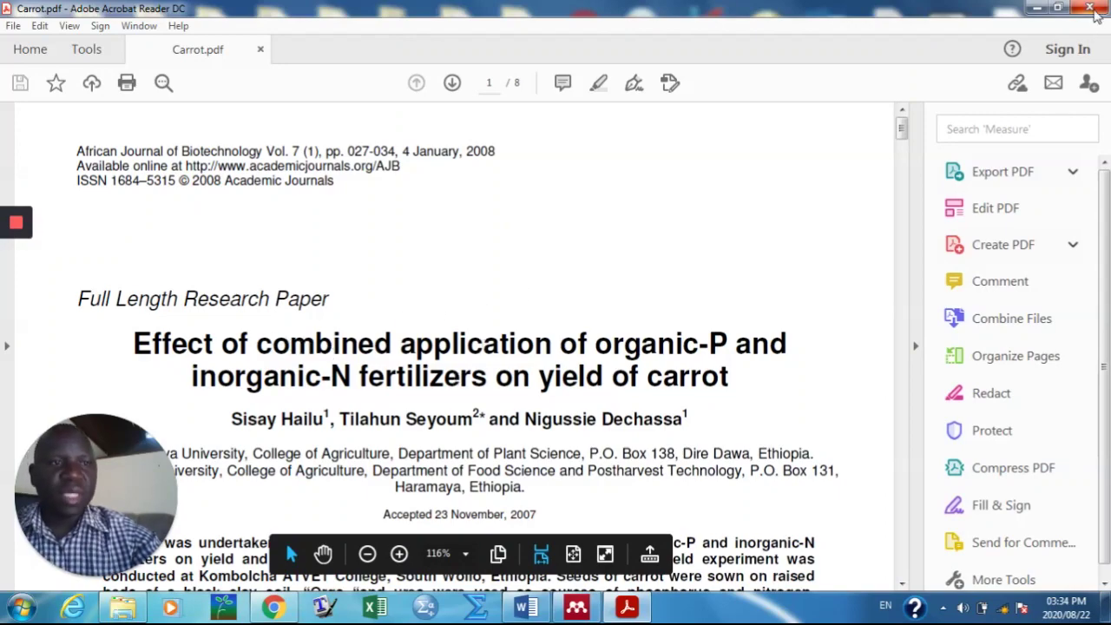
{"action": "left_click", "coordinate": [1092, 9]}
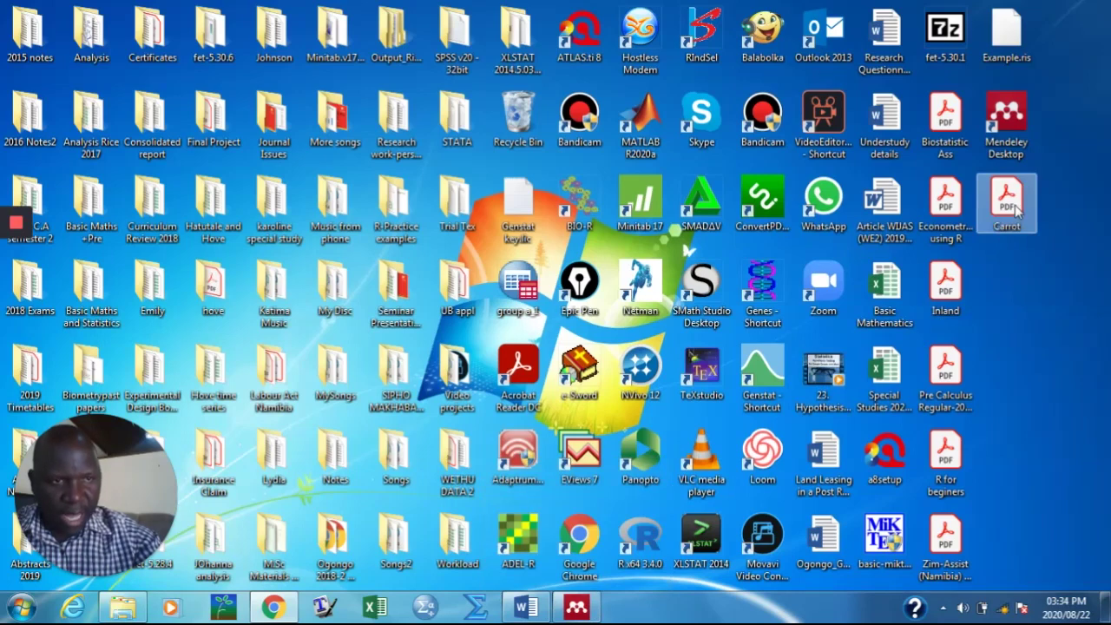
{"action": "left_click_drag", "start_coordinate": [1013, 217], "coordinate": [260, 233]}
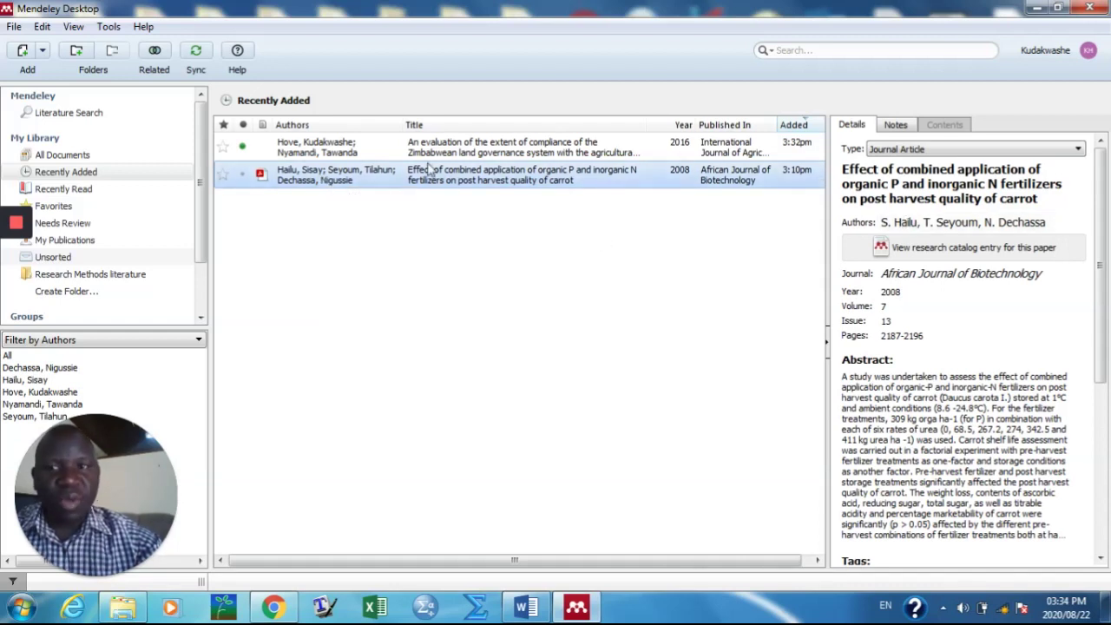
Step: Highlight the page-5 root weight finding (309 kg orga and urea) in the carrot PDF, then close Mendeley
{"action": "double_click", "coordinate": [294, 176]}
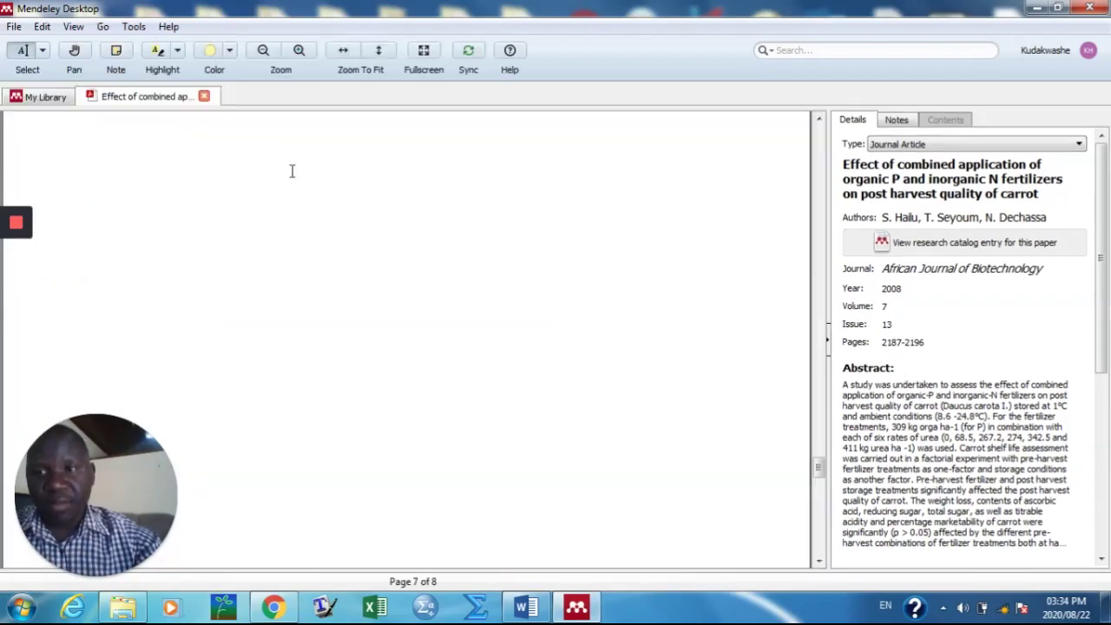
{"action": "scroll", "coordinate": [533, 264], "scroll_direction": "up", "scroll_amount": 20}
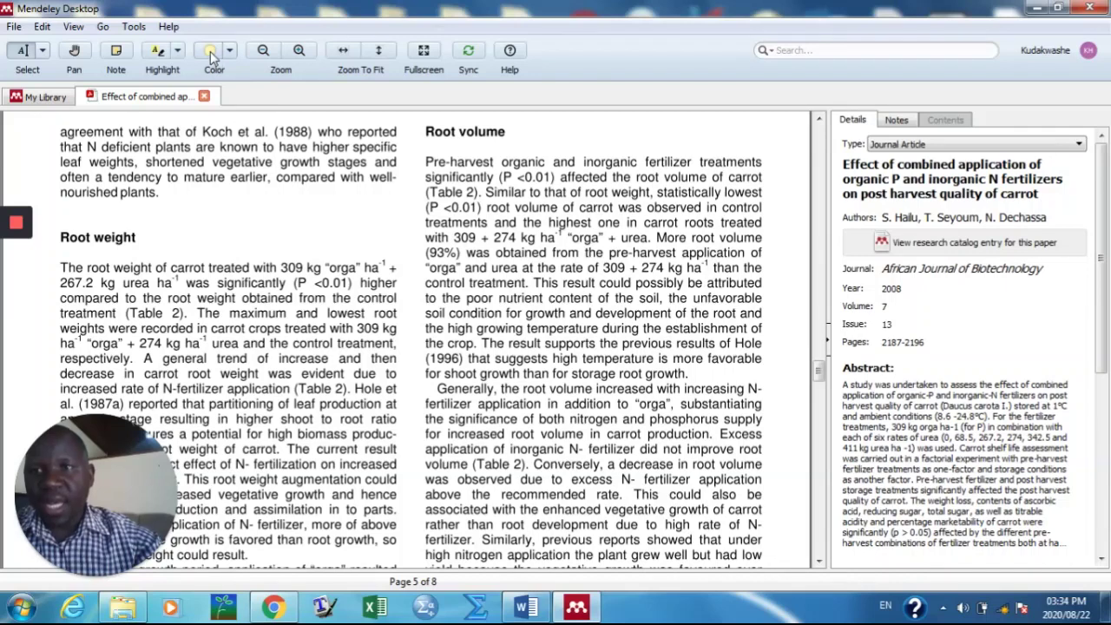
{"action": "left_click", "coordinate": [157, 52]}
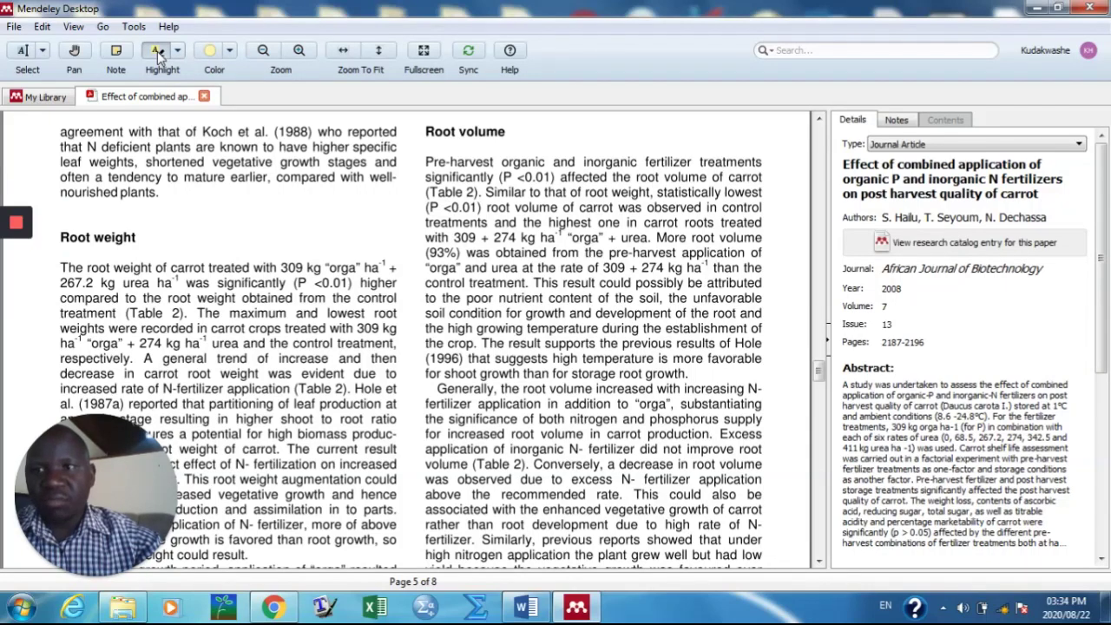
{"action": "left_click_drag", "start_coordinate": [251, 274], "coordinate": [292, 298]}
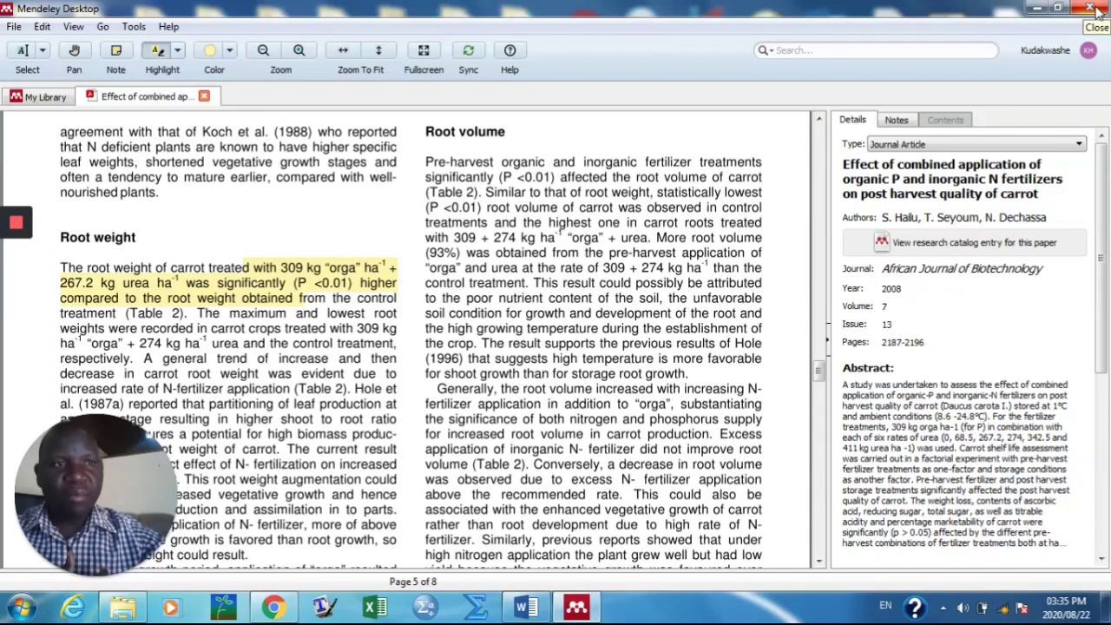
{"action": "left_click", "coordinate": [1091, 9]}
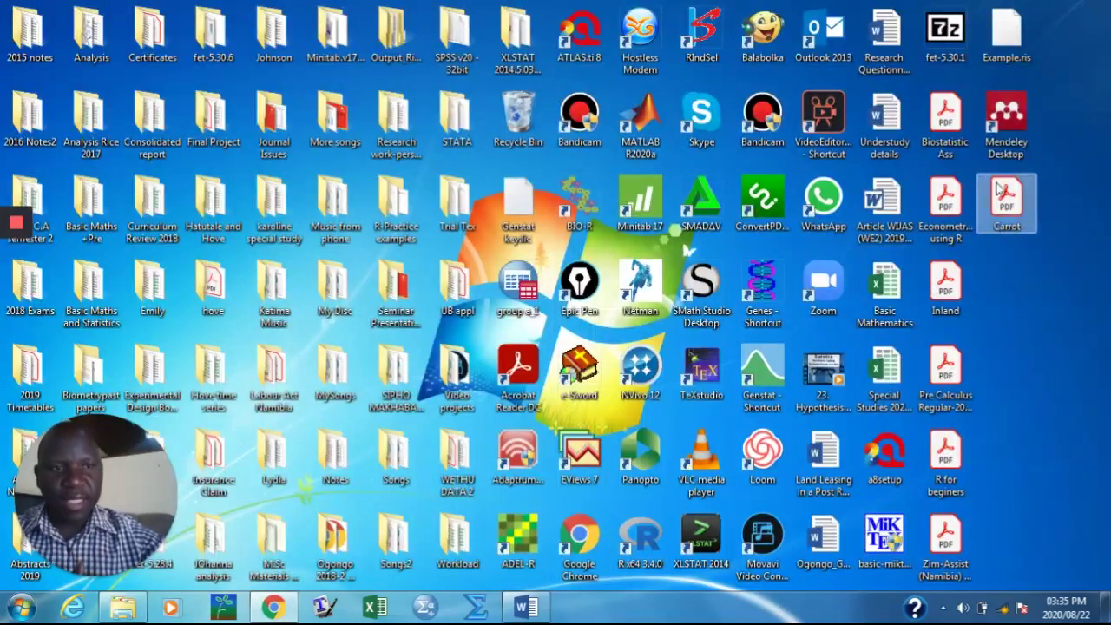
Step: Relaunch Mendeley Desktop from its desktop shortcut and maximise its window
{"action": "left_click", "coordinate": [1015, 139]}
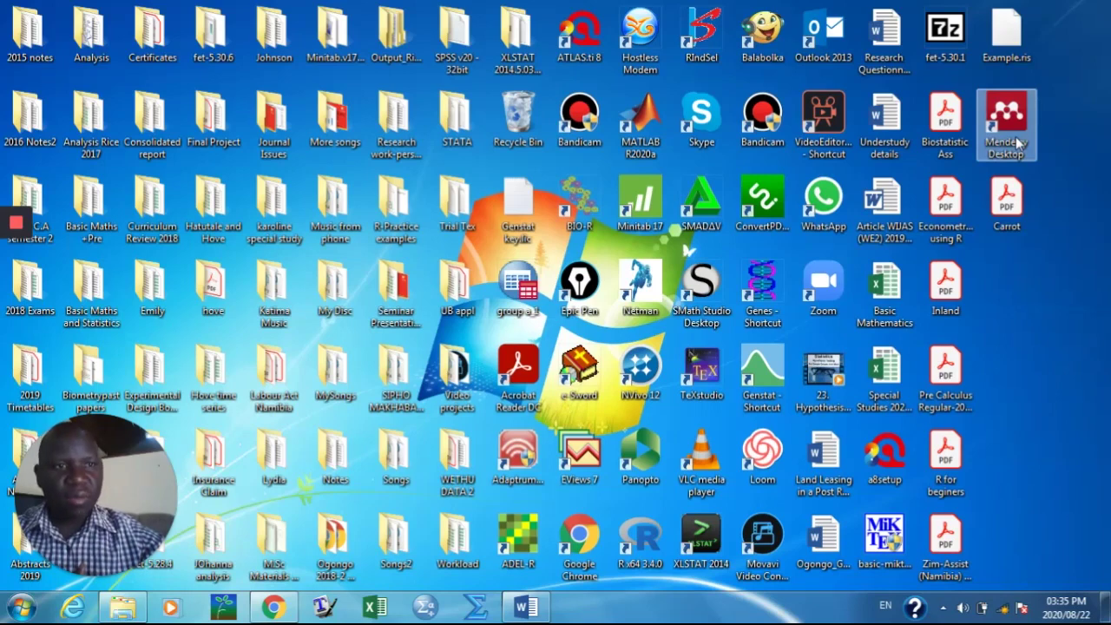
{"action": "double_click", "coordinate": [1017, 141]}
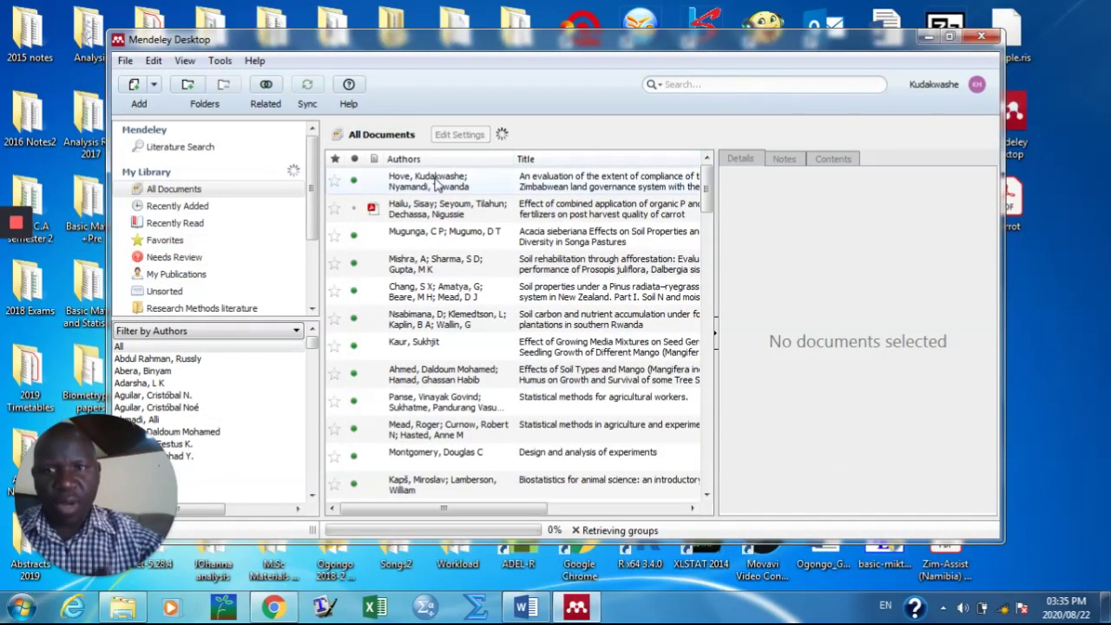
{"action": "left_click", "coordinate": [949, 38]}
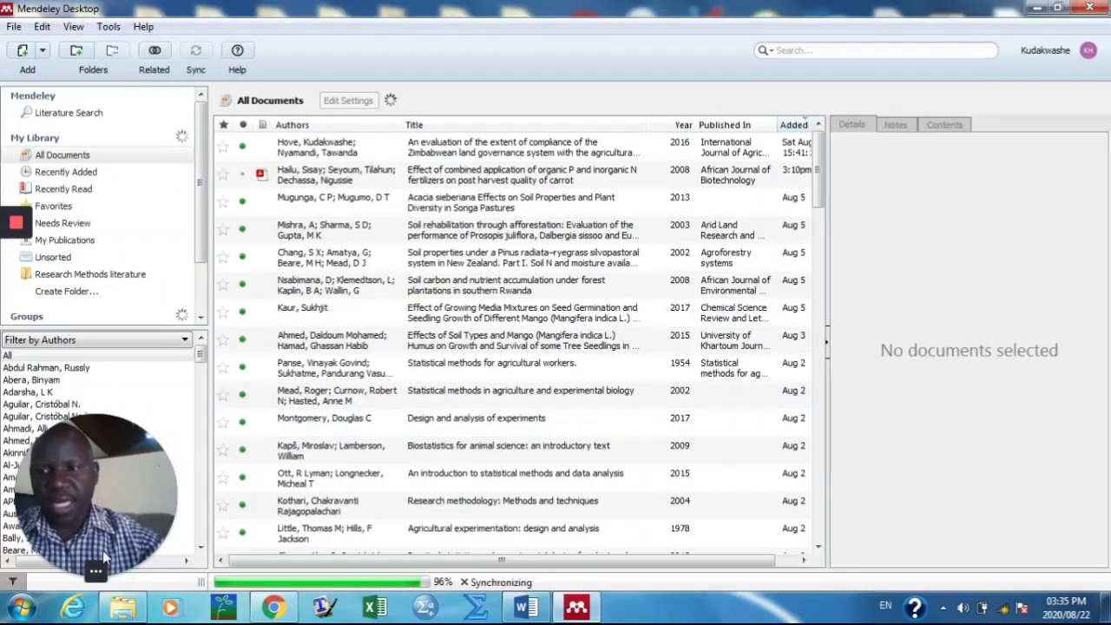
Step: Start Word 2013 with a blank document filling the screen
{"action": "left_click", "coordinate": [21, 605]}
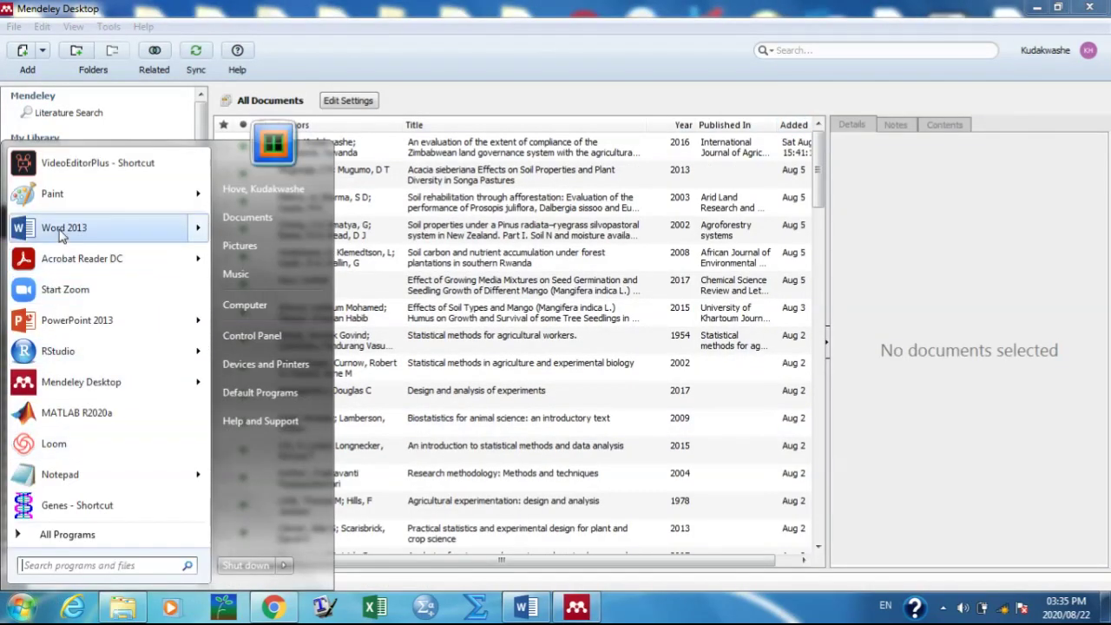
{"action": "left_click", "coordinate": [61, 236]}
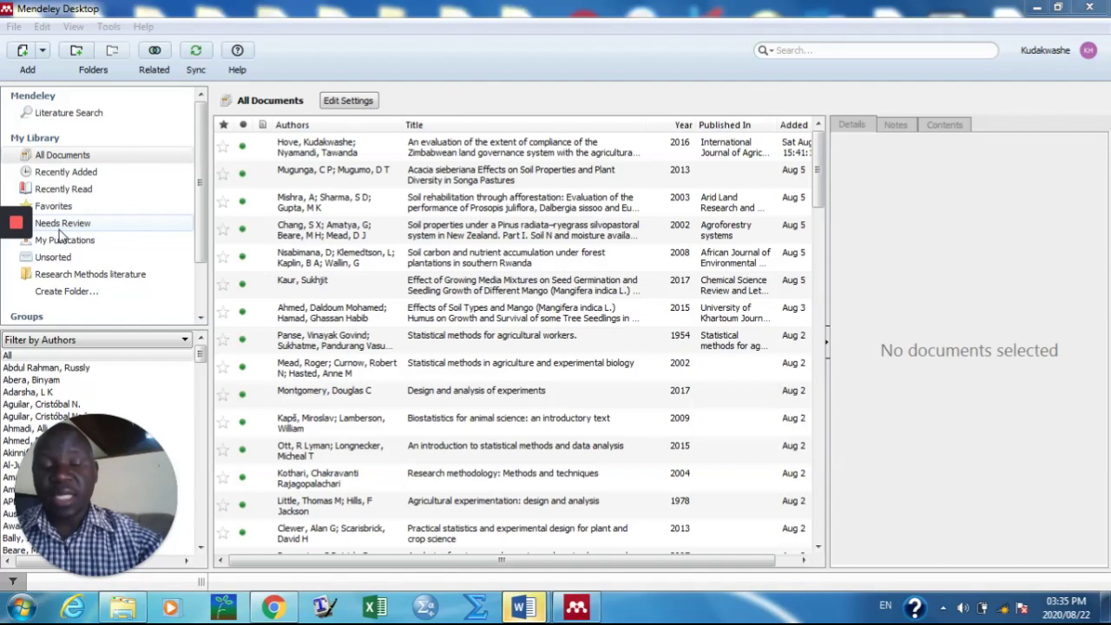
{"action": "left_click", "coordinate": [527, 616]}
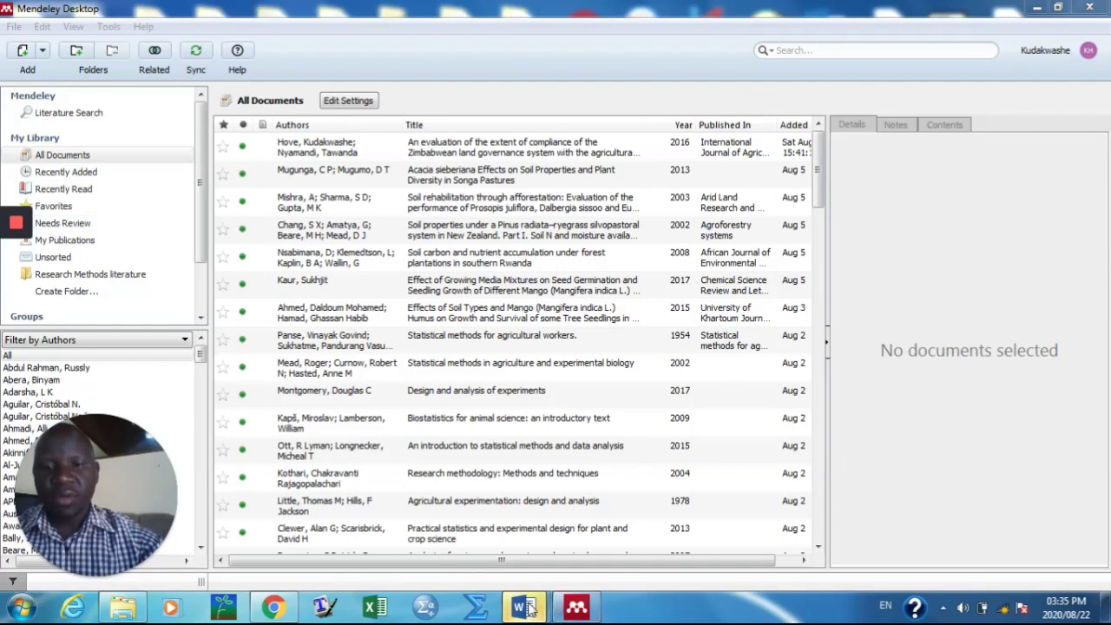
{"action": "left_click", "coordinate": [626, 548]}
{"action": "left_click", "coordinate": [513, 409]}
{"action": "left_click", "coordinate": [702, 128]}
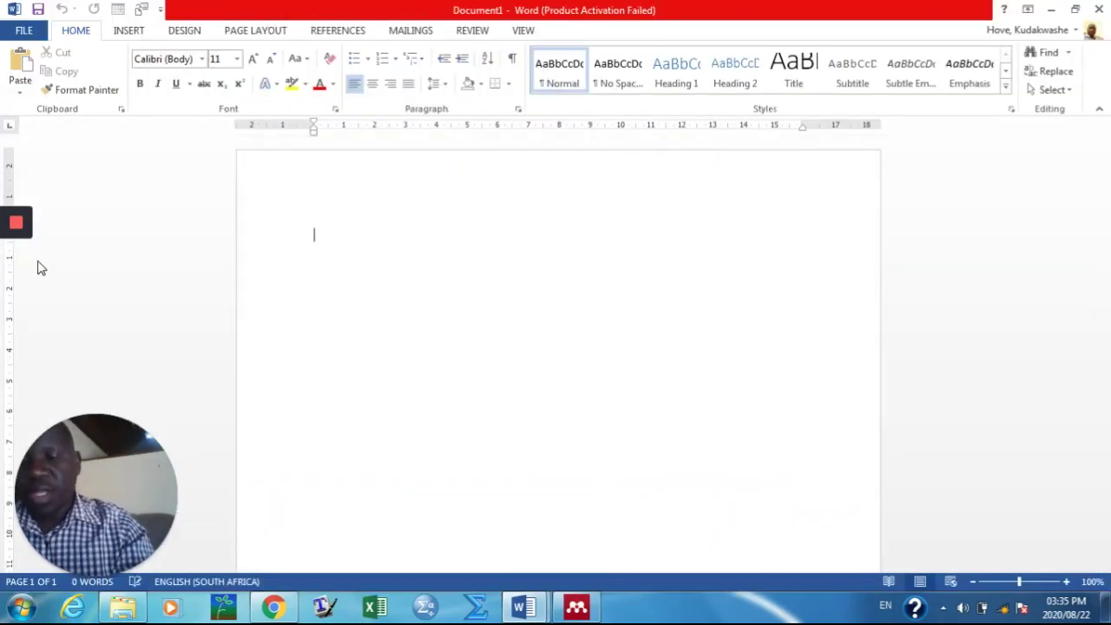
Step: Type 'According to' and set the Mendeley citation style to American Psychological Association 7th edition
{"action": "type", "text": "Ac"}
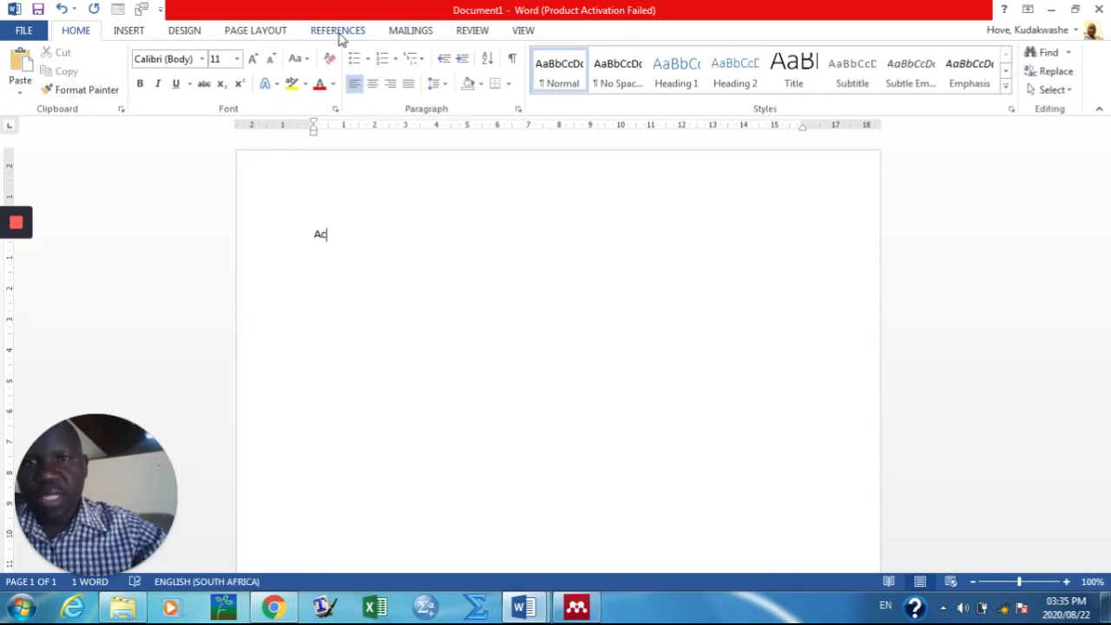
{"action": "left_click", "coordinate": [339, 33]}
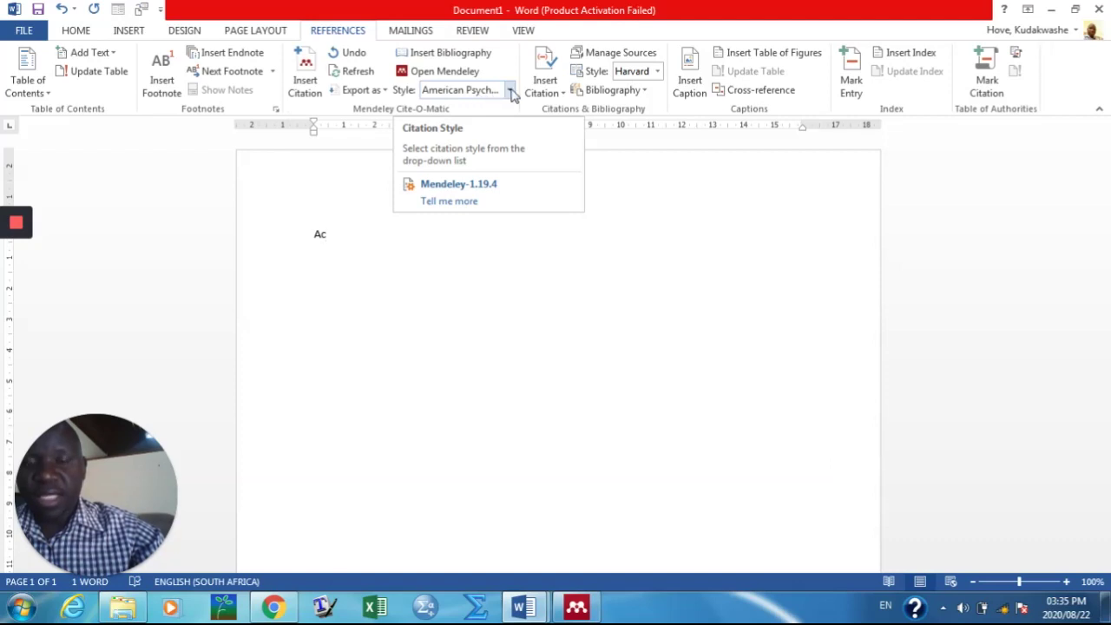
{"action": "left_click", "coordinate": [511, 90]}
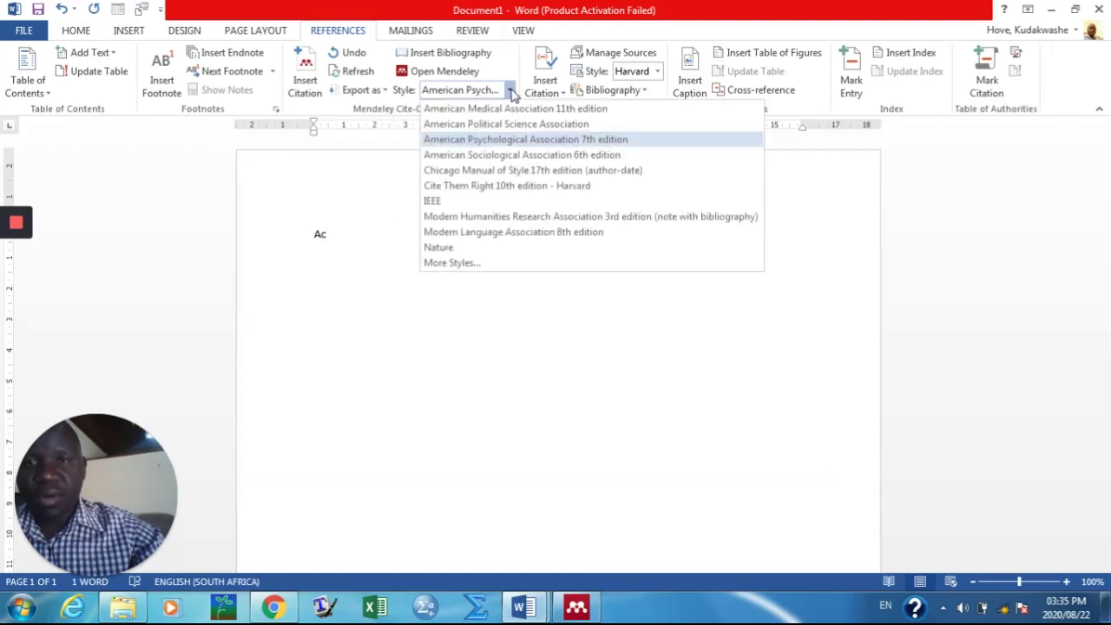
{"action": "left_click", "coordinate": [555, 140]}
{"action": "type", "text": "cording to"}
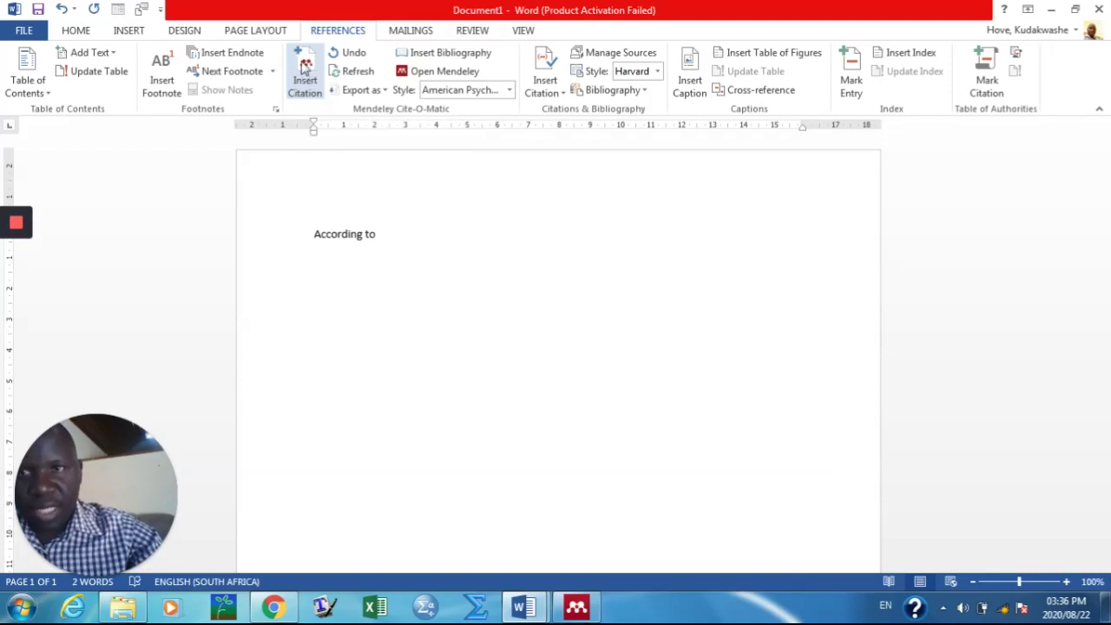
Step: Cite the 2016 Zimbabwean land governance paper from the Mendeley library after "According to"
{"action": "left_click", "coordinate": [306, 69]}
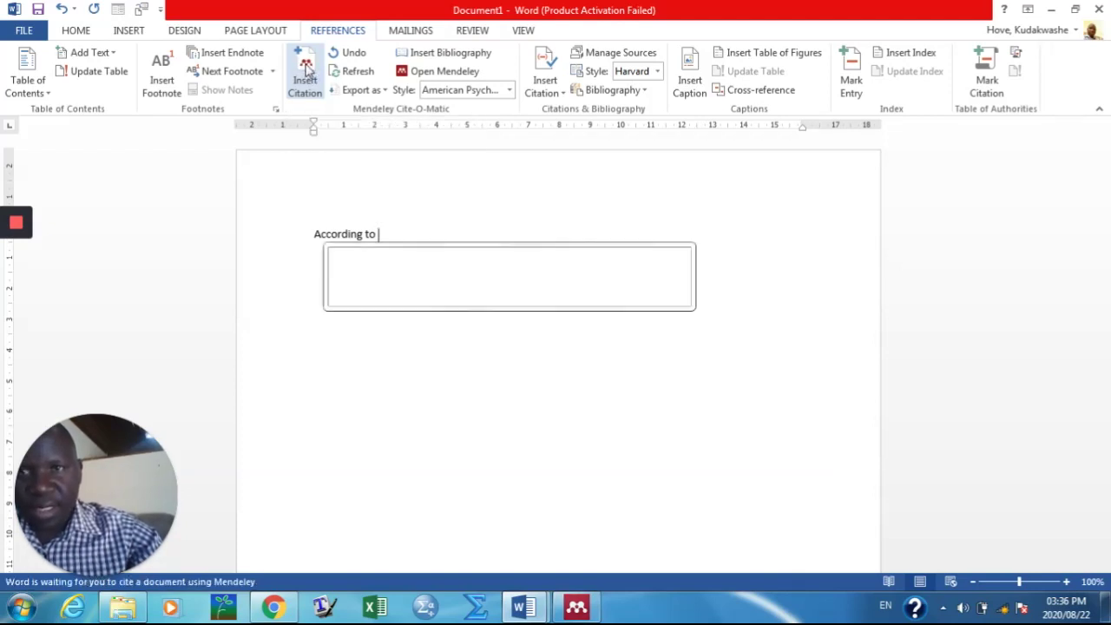
{"action": "left_click", "coordinate": [512, 288]}
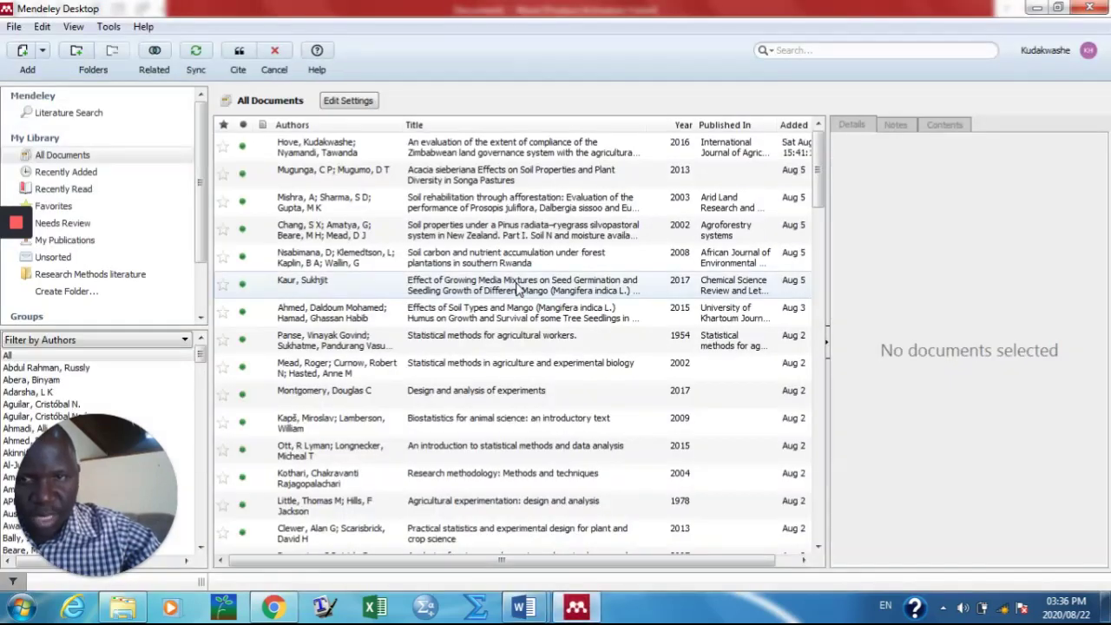
{"action": "left_click", "coordinate": [317, 149]}
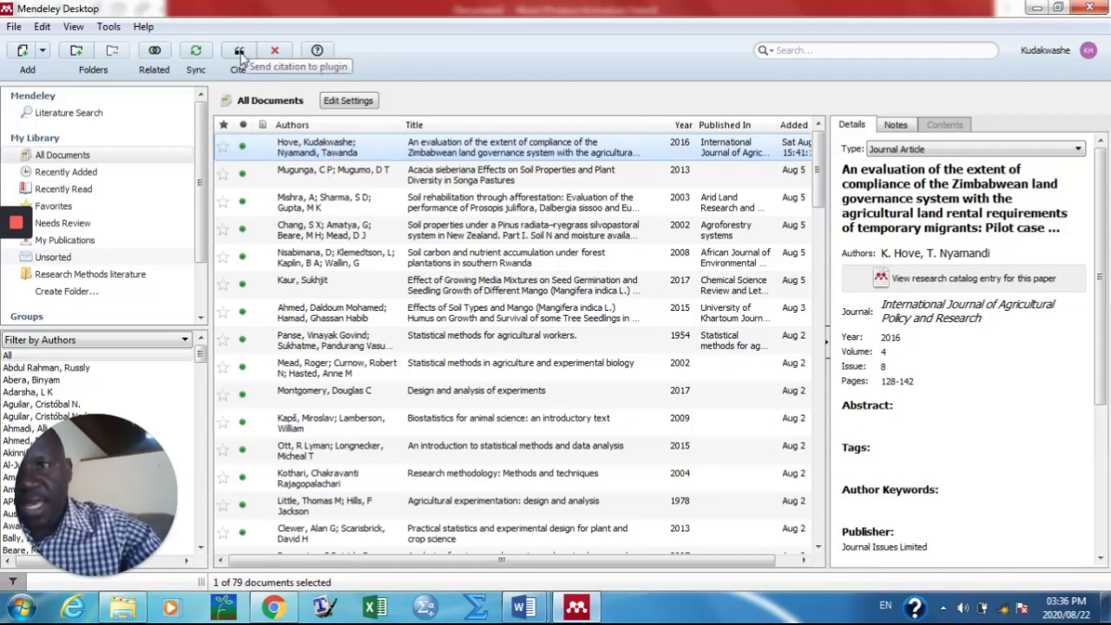
{"action": "left_click", "coordinate": [240, 52]}
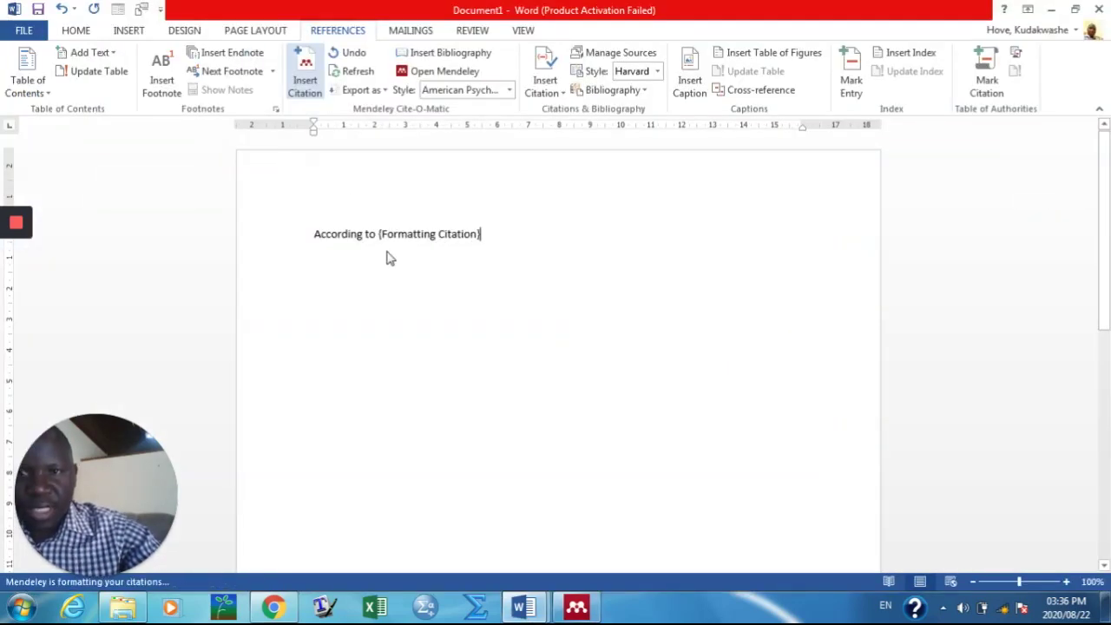